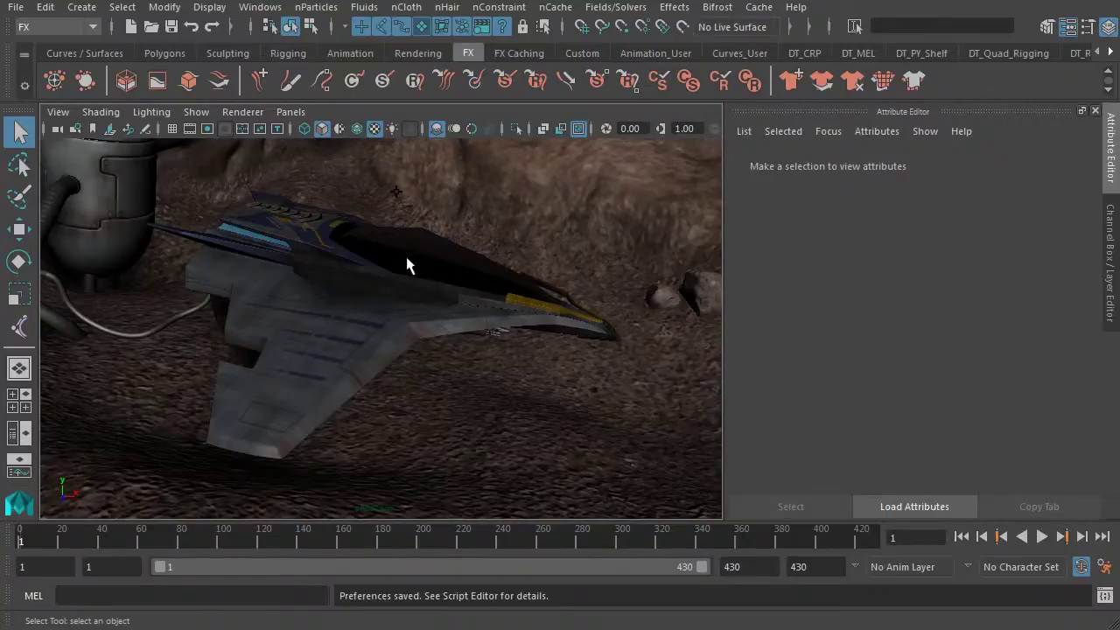
- Switch the viewport to look through the persp perspective camera
{"action": "left_click", "coordinate": [291, 112]}
{"action": "mouse_move", "coordinate": [376, 132]}
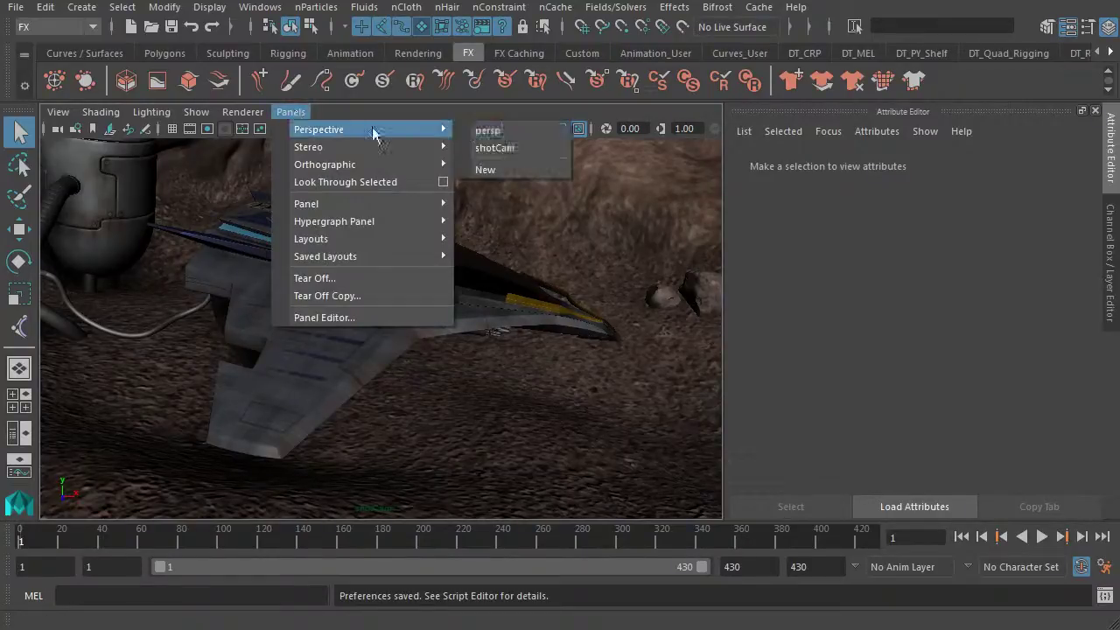
{"action": "left_click", "coordinate": [486, 130]}
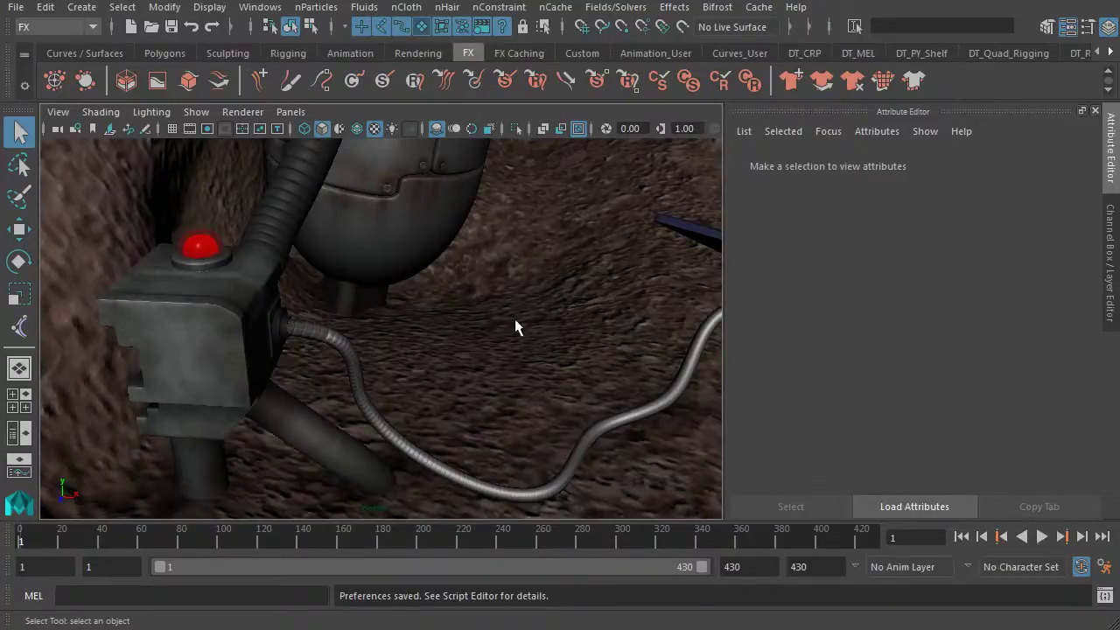
- Orbit the camera around the parked spaceship and robot to frame the scene
{"action": "left_click_drag", "start_coordinate": [515, 328], "coordinate": [371, 326], "text": "alt"}
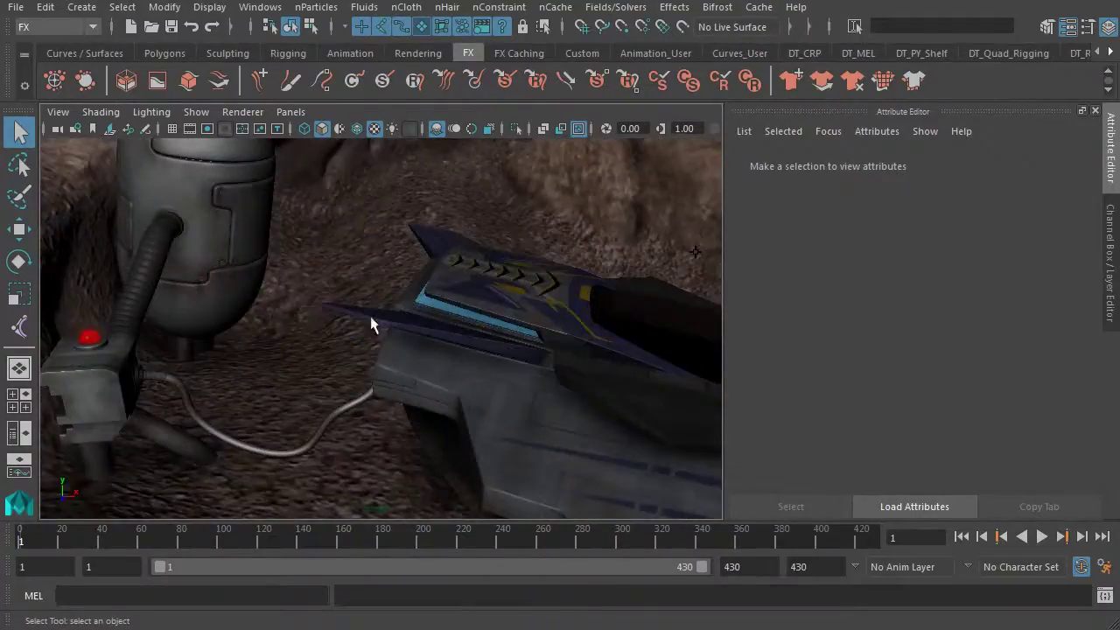
{"action": "left_click_drag", "start_coordinate": [468, 297], "coordinate": [429, 296], "text": "alt"}
{"action": "left_click_drag", "start_coordinate": [465, 338], "coordinate": [387, 293], "text": "alt"}
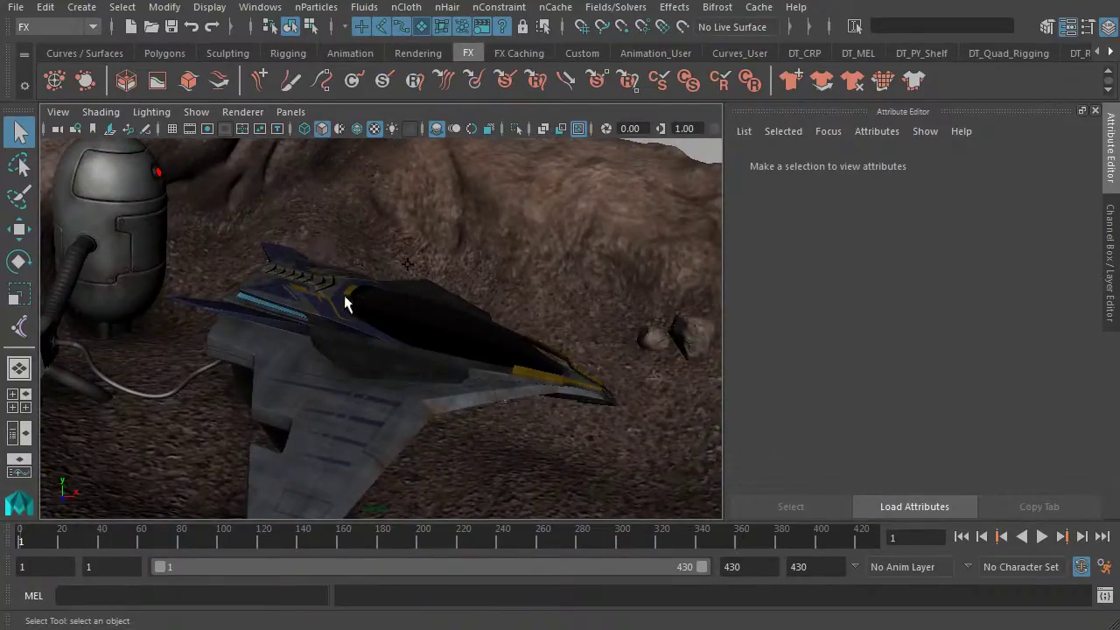
{"action": "left_click_drag", "start_coordinate": [304, 286], "coordinate": [368, 305], "text": "alt"}
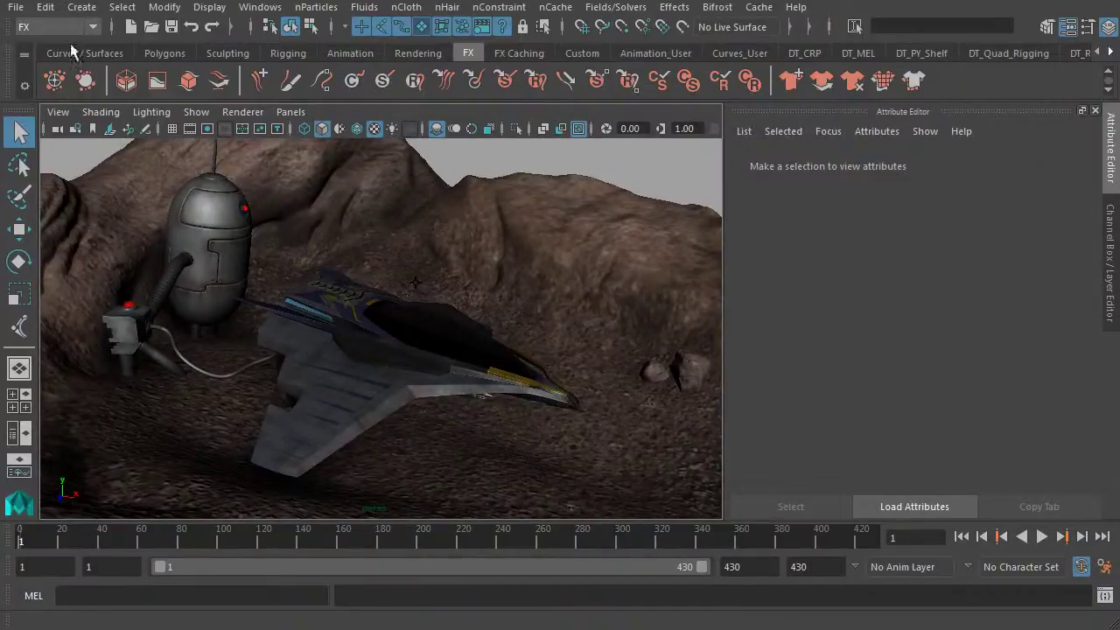
- Create a 3D fluid container with an emitter from the Fluids 3D Container options
{"action": "left_click", "coordinate": [357, 9]}
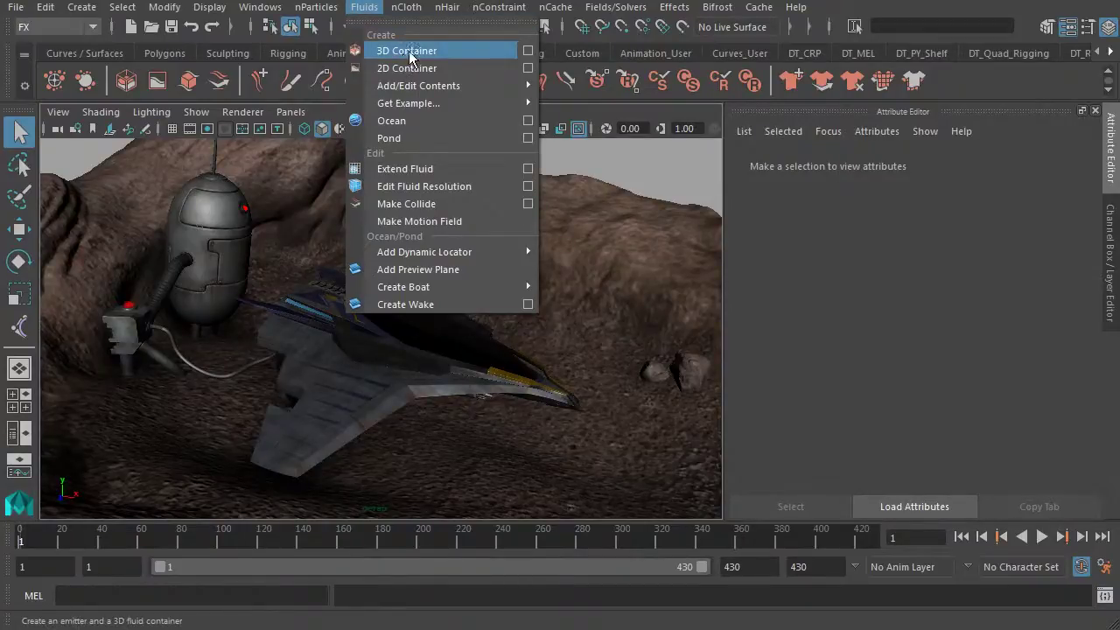
{"action": "left_click", "coordinate": [528, 51]}
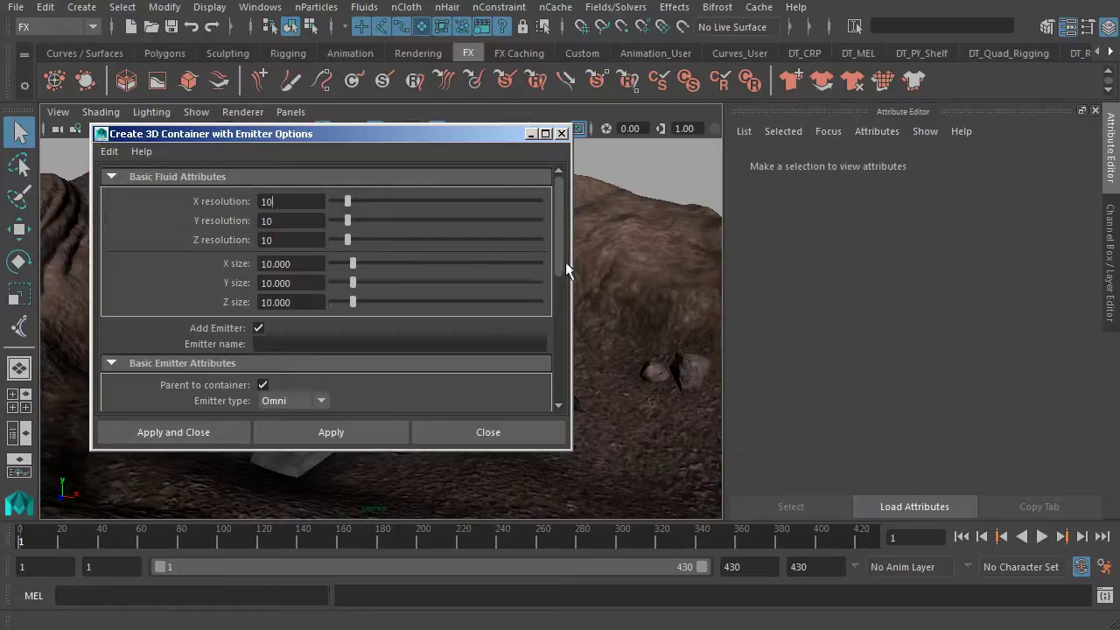
{"action": "left_click_drag", "start_coordinate": [562, 262], "coordinate": [542, 245]}
{"action": "left_click", "coordinate": [168, 434]}
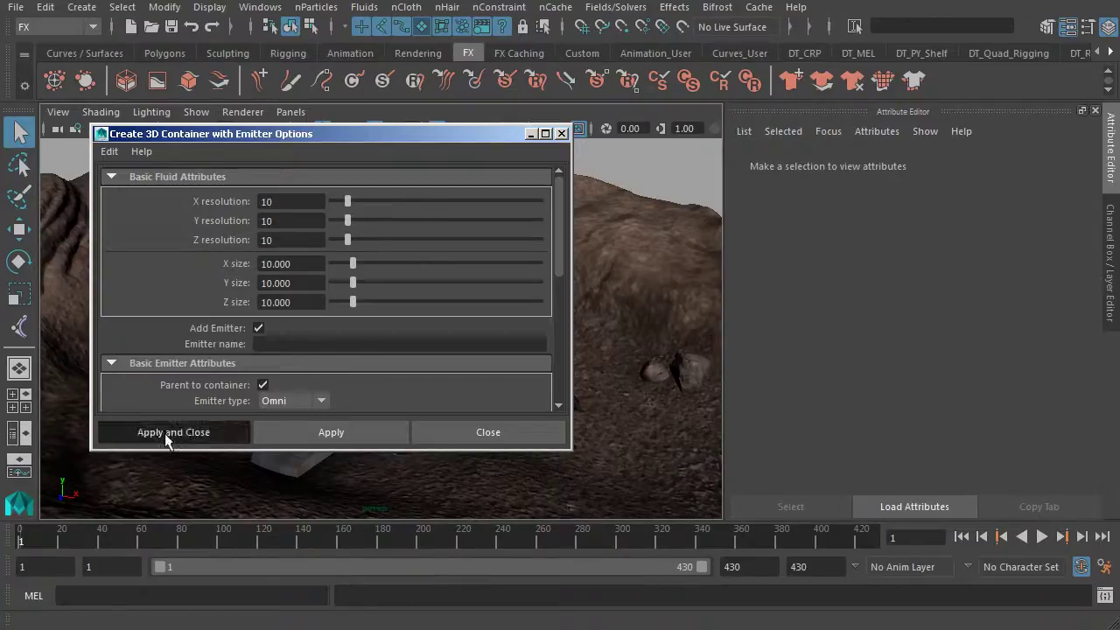
- Enable Show > Fluids in the viewport and select the small new container
{"action": "left_click_drag", "start_coordinate": [427, 241], "coordinate": [354, 265], "text": "alt"}
{"action": "left_click", "coordinate": [192, 114]}
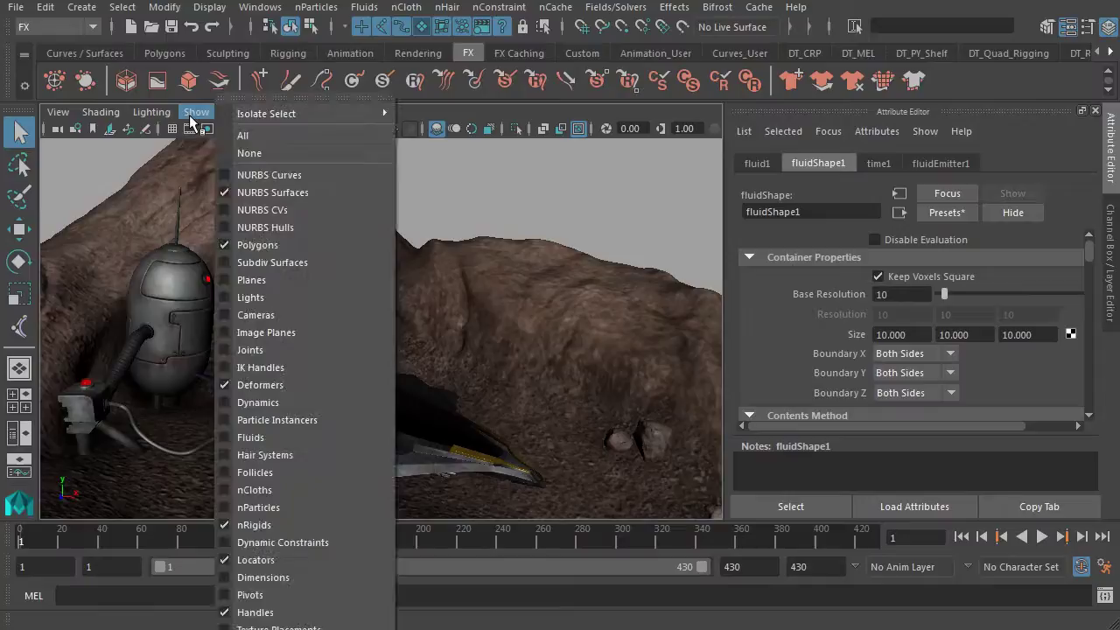
{"action": "left_click", "coordinate": [266, 436]}
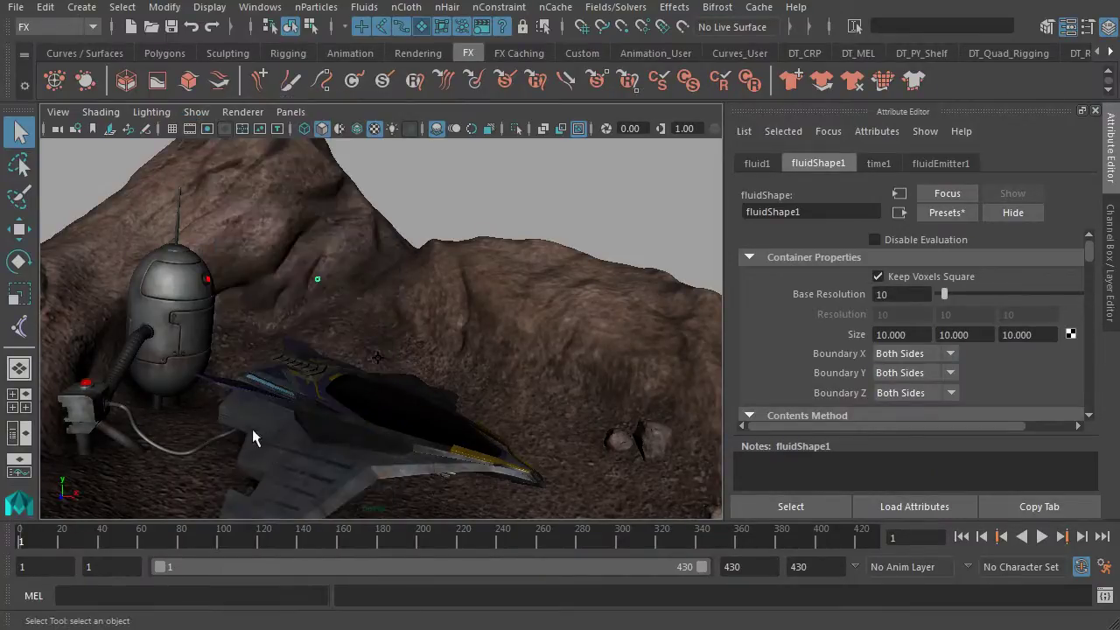
{"action": "mouse_move", "coordinate": [315, 253]}
{"action": "left_mouse_down", "text": "alt"}
{"action": "mouse_move", "coordinate": [270, 271]}
{"action": "mouse_move", "coordinate": [315, 275]}
{"action": "left_mouse_up", "text": "alt"}
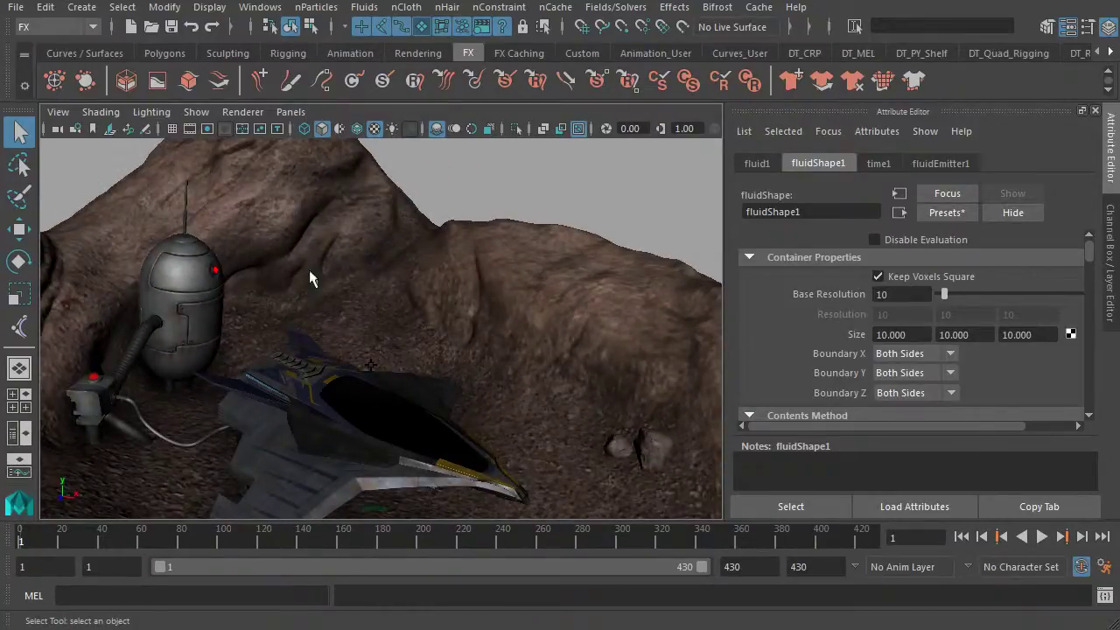
{"action": "left_click", "coordinate": [315, 281]}
- Play the first frames of the fluid, stop, and return to frame 1
{"action": "left_click", "coordinate": [1041, 536]}
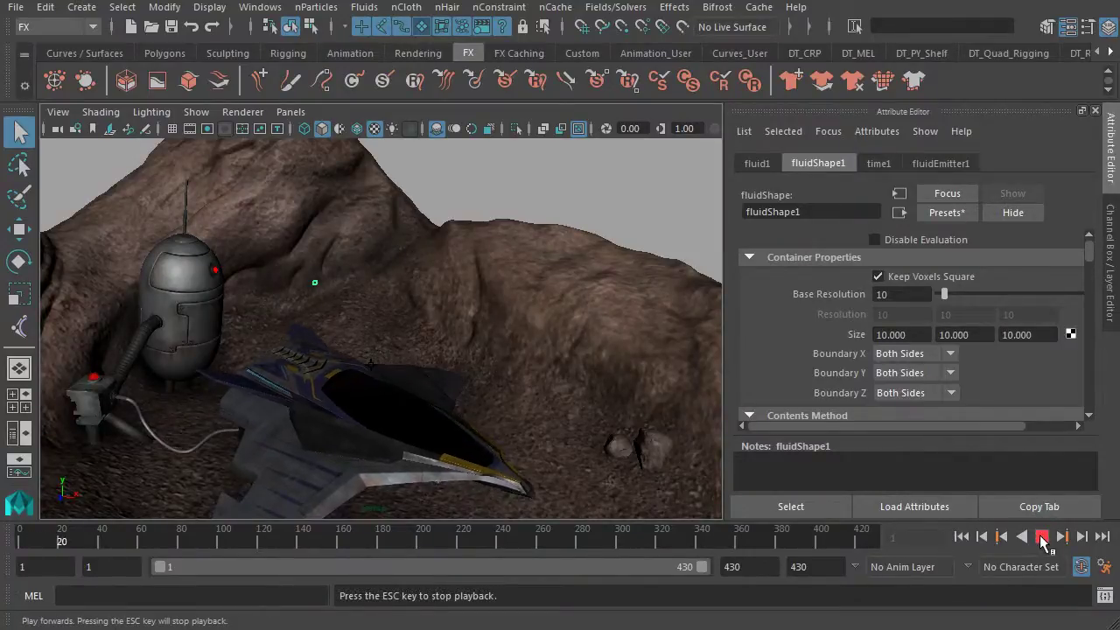
{"action": "left_click", "coordinate": [1042, 537]}
{"action": "left_click", "coordinate": [960, 537]}
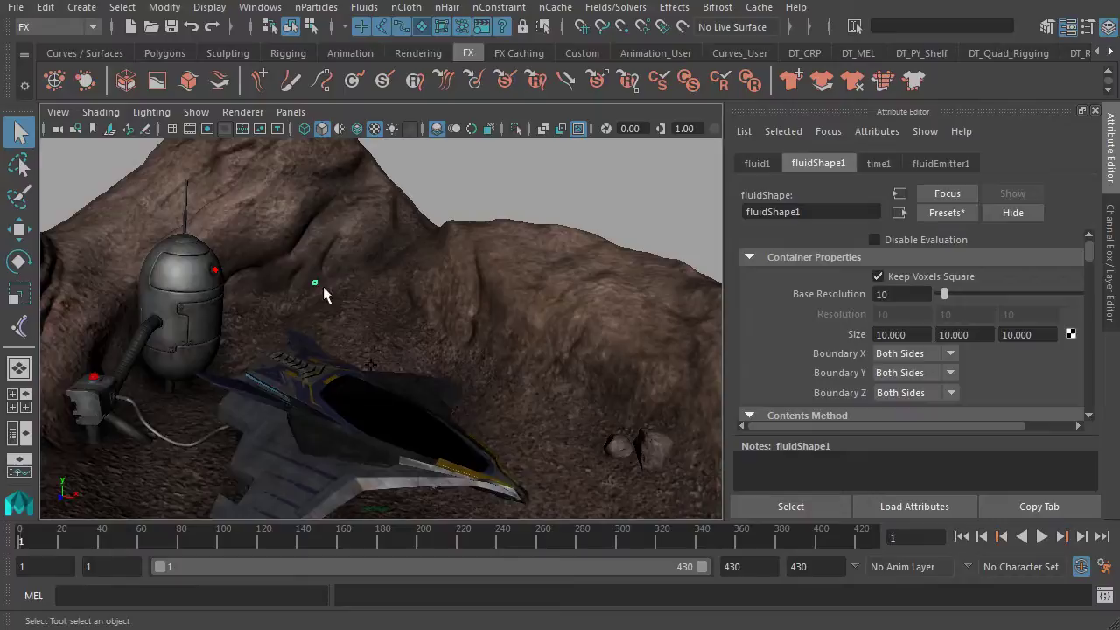
- Scale the container up around the spaceship, preview the smoke to frame 54, then rewind
{"action": "key", "text": "r"}
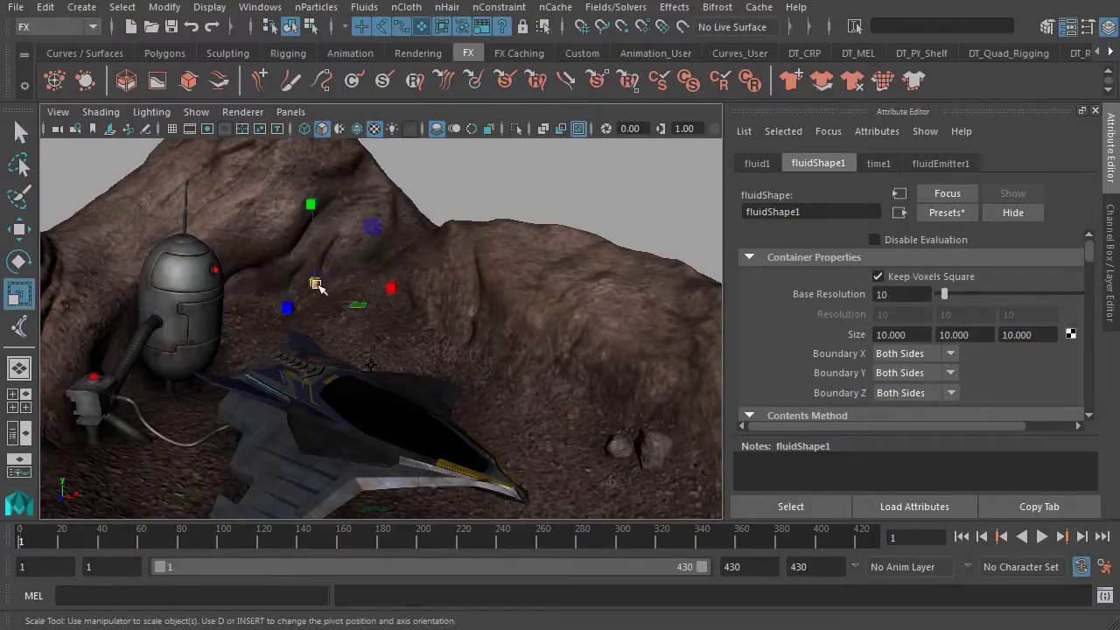
{"action": "left_click_drag", "start_coordinate": [318, 288], "coordinate": [496, 291]}
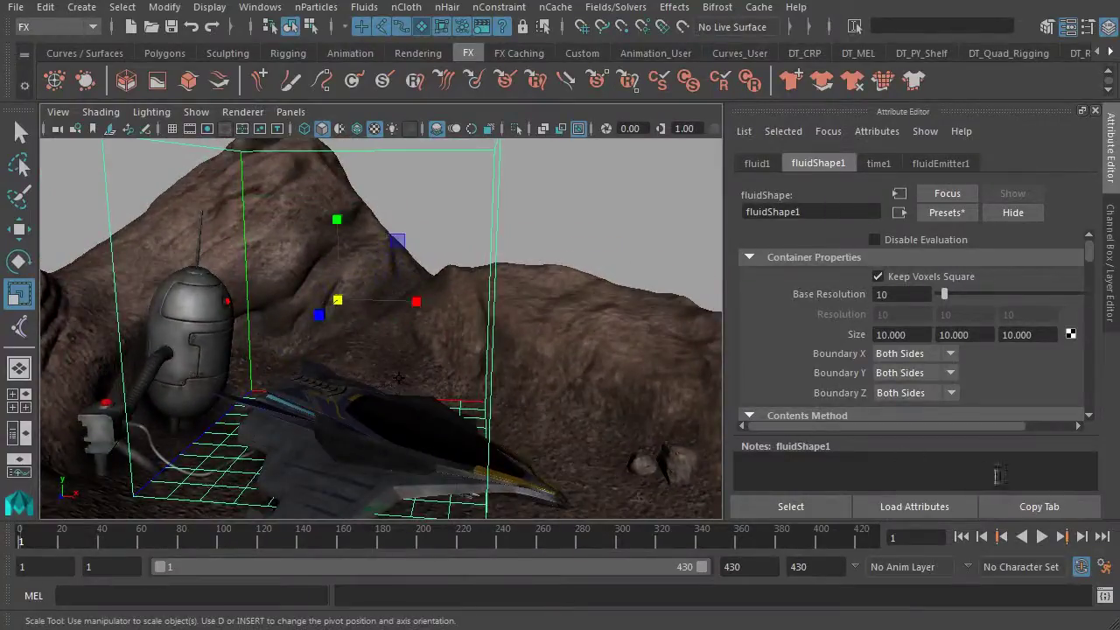
{"action": "left_click", "coordinate": [1042, 537]}
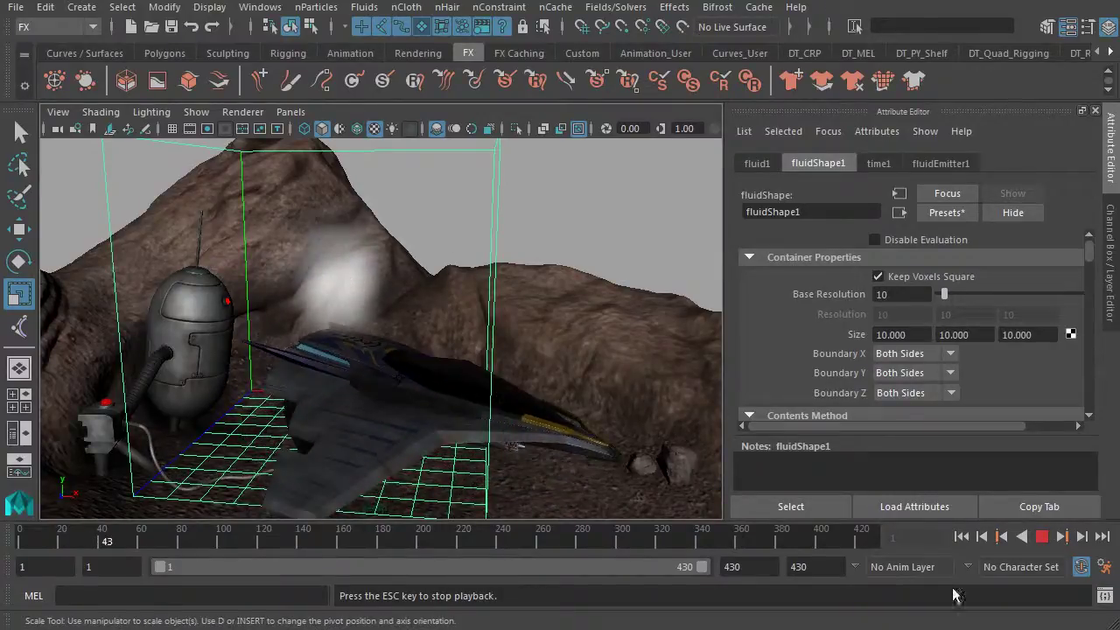
{"action": "left_click", "coordinate": [1042, 537]}
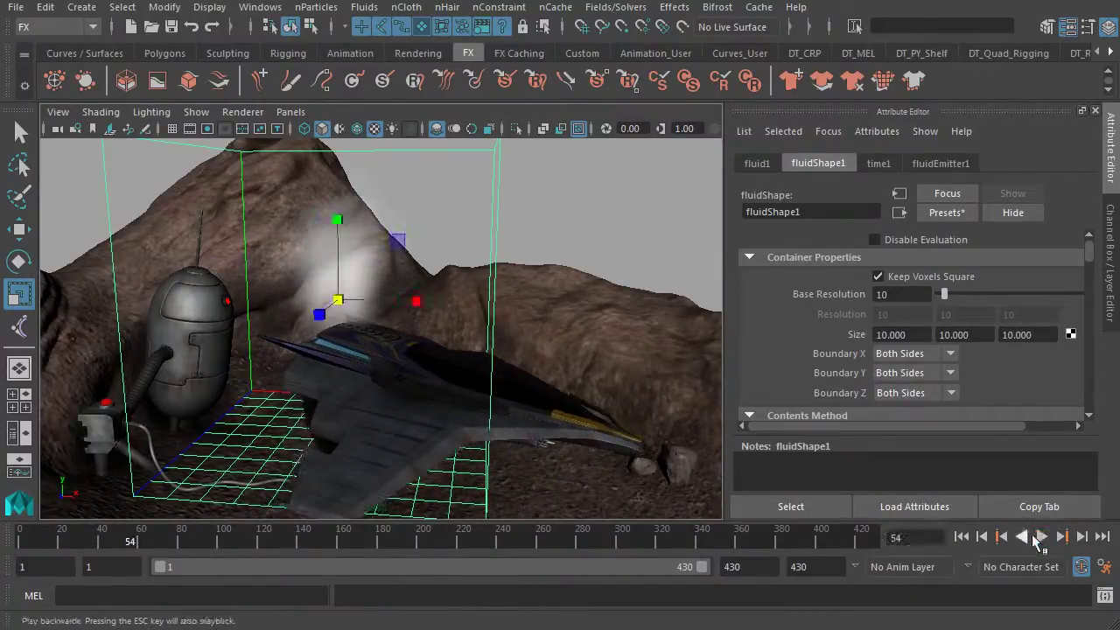
{"action": "left_click", "coordinate": [960, 537]}
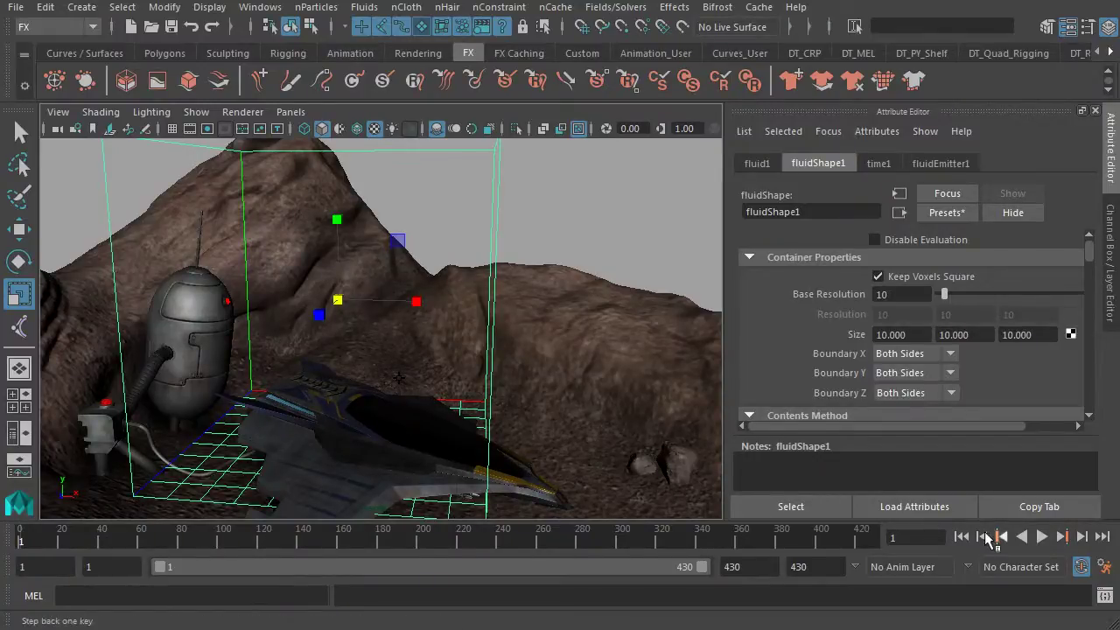
- Set Time Slider playback speed to Real-time [24 fps] and save the preferences
{"action": "left_click", "coordinate": [1104, 567]}
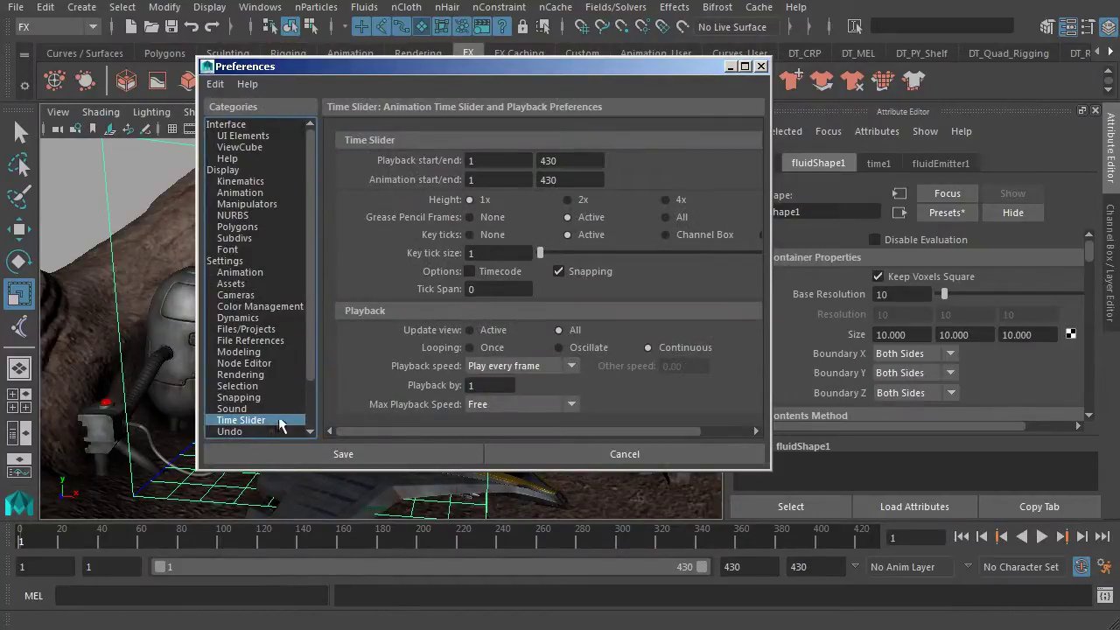
{"action": "left_click", "coordinate": [490, 368]}
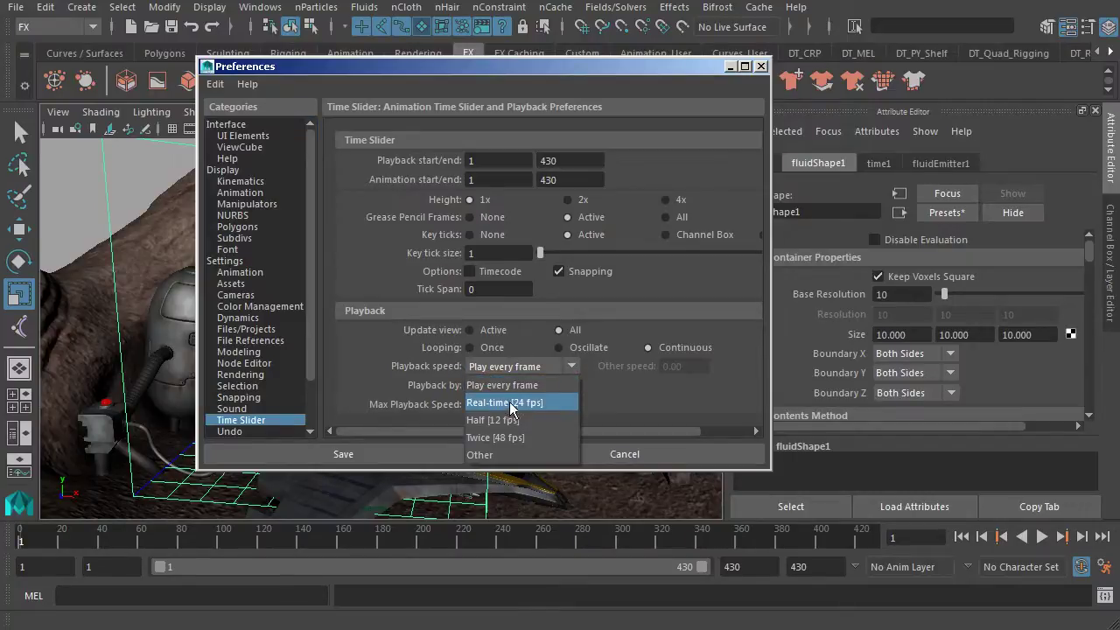
{"action": "left_click", "coordinate": [508, 403]}
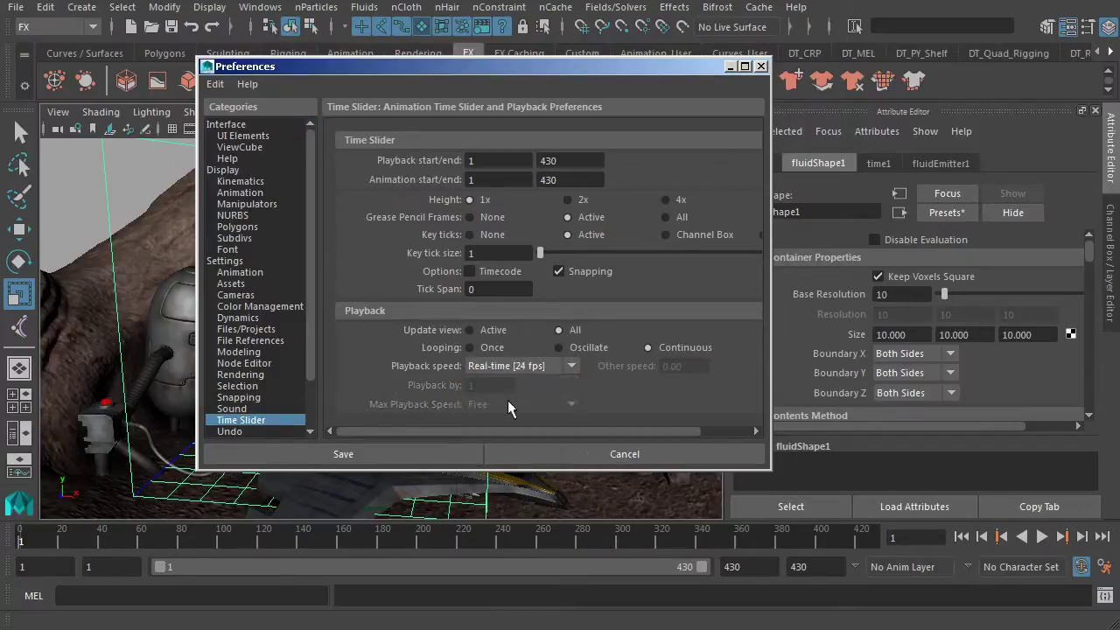
{"action": "left_click", "coordinate": [342, 455]}
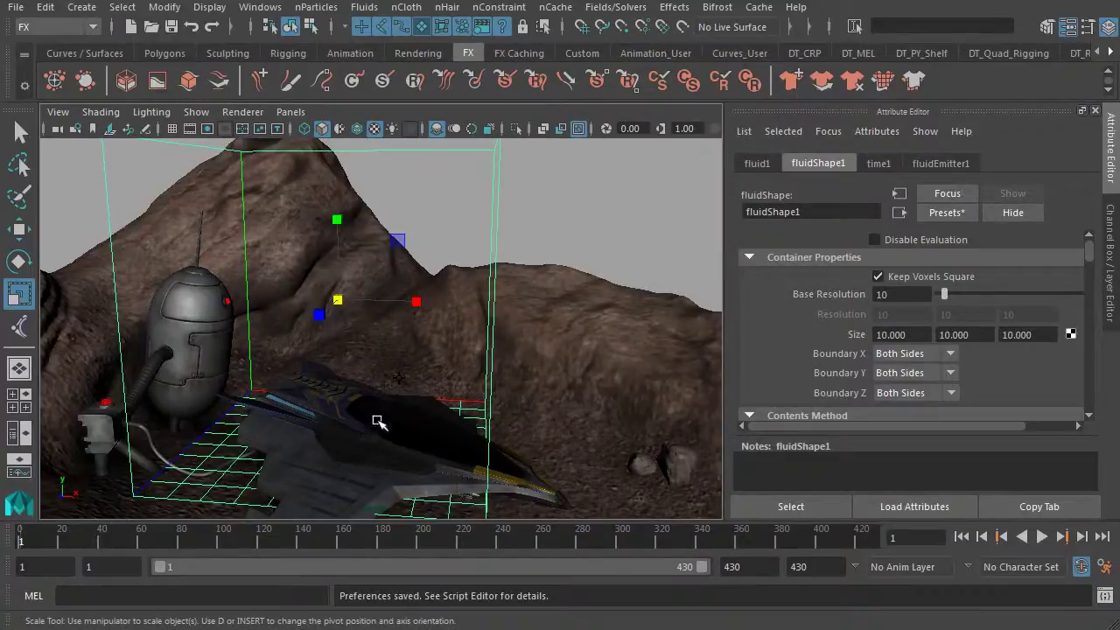
- Play the smoke simulation at real-time speed, stop, and rewind to frame 1
{"action": "left_click", "coordinate": [1042, 536]}
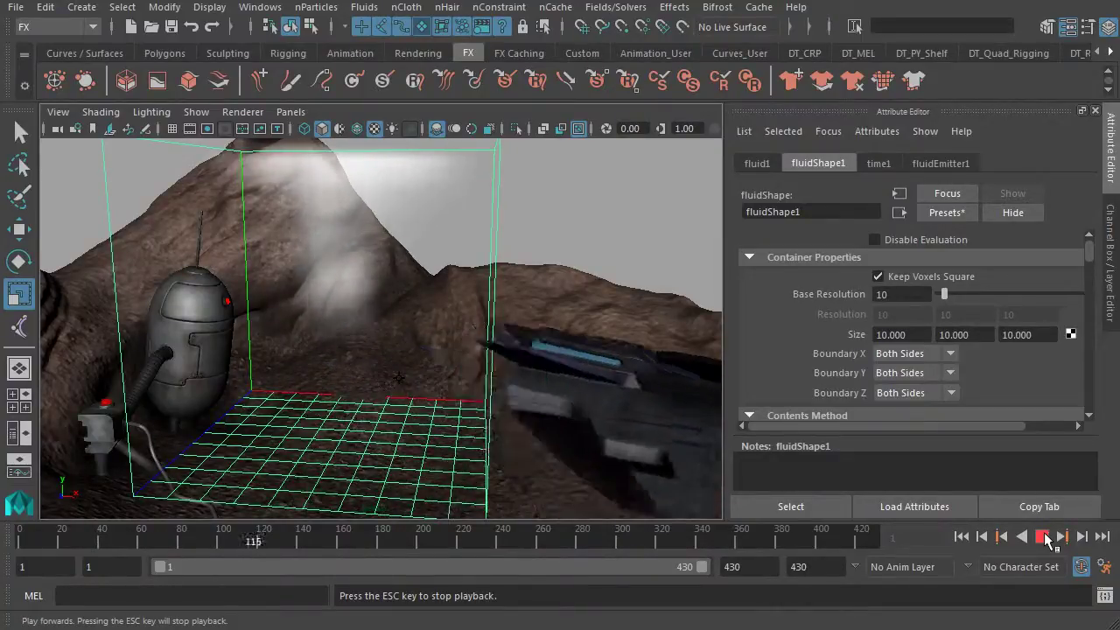
{"action": "left_click", "coordinate": [1043, 537]}
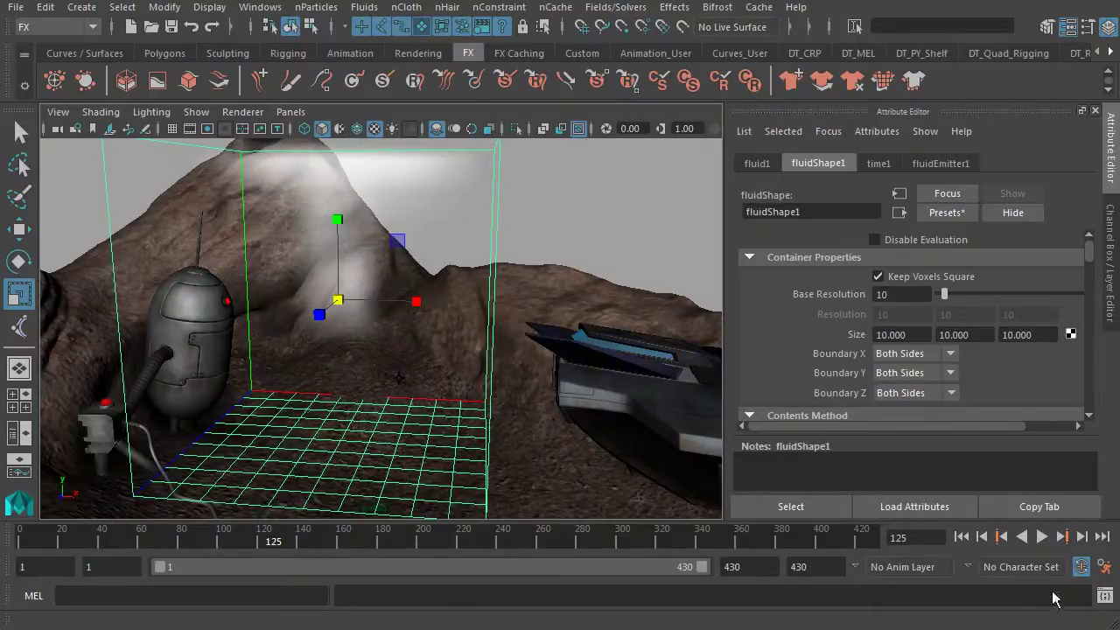
{"action": "left_click", "coordinate": [963, 538]}
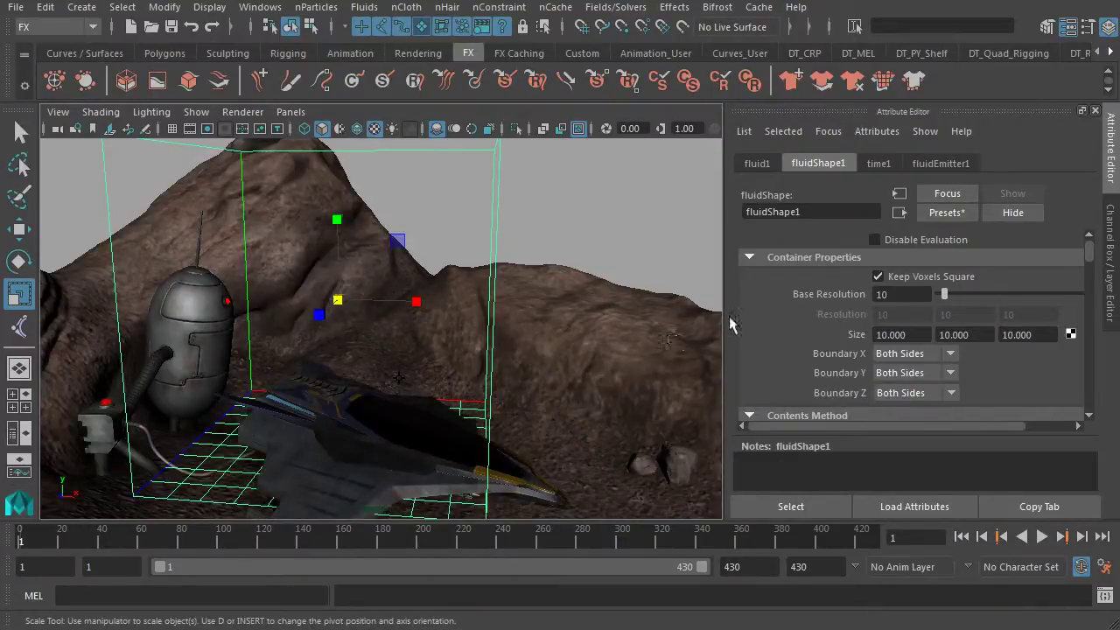
- Rename the fluid1 transform to fluid_dust in the Outliner, then close the Outliner
{"action": "left_click", "coordinate": [758, 164]}
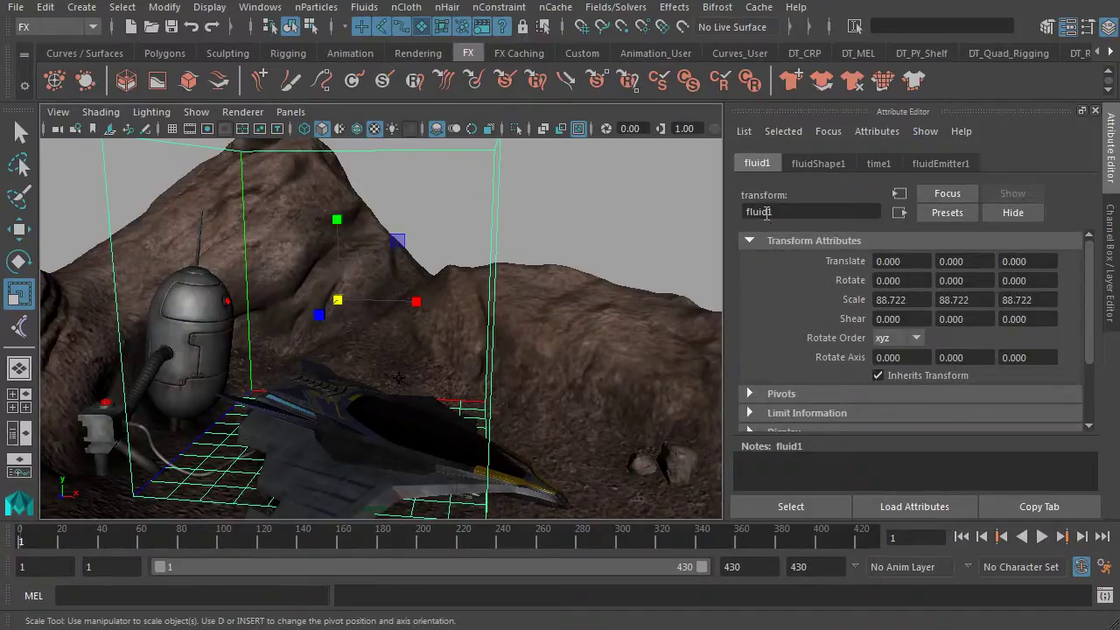
{"action": "left_click", "coordinate": [260, 7]}
{"action": "left_click", "coordinate": [308, 162]}
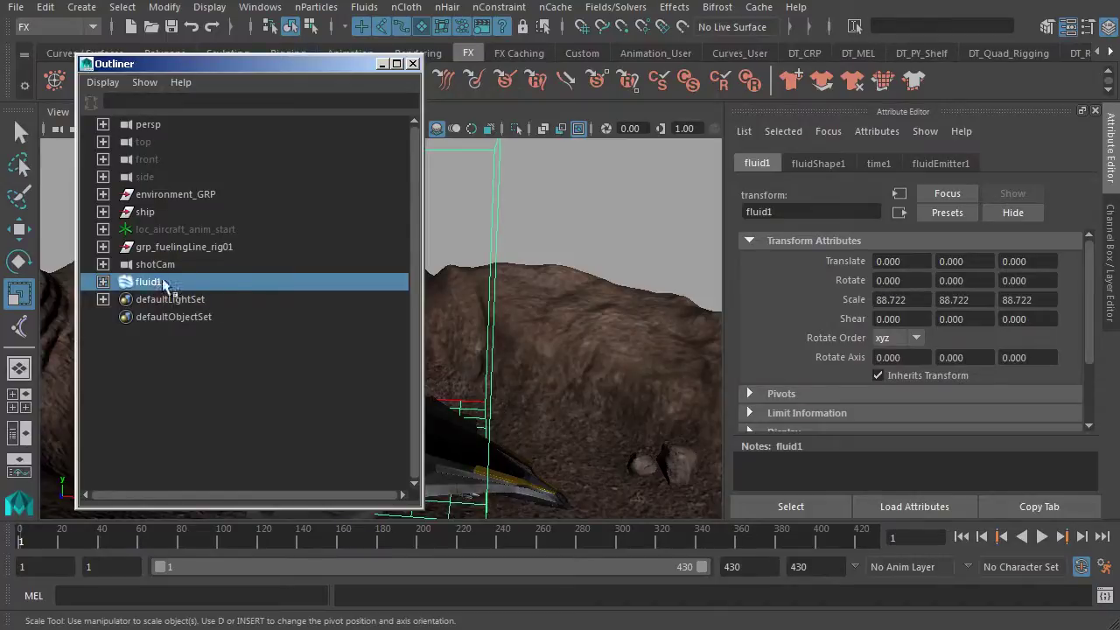
{"action": "left_click", "coordinate": [789, 211]}
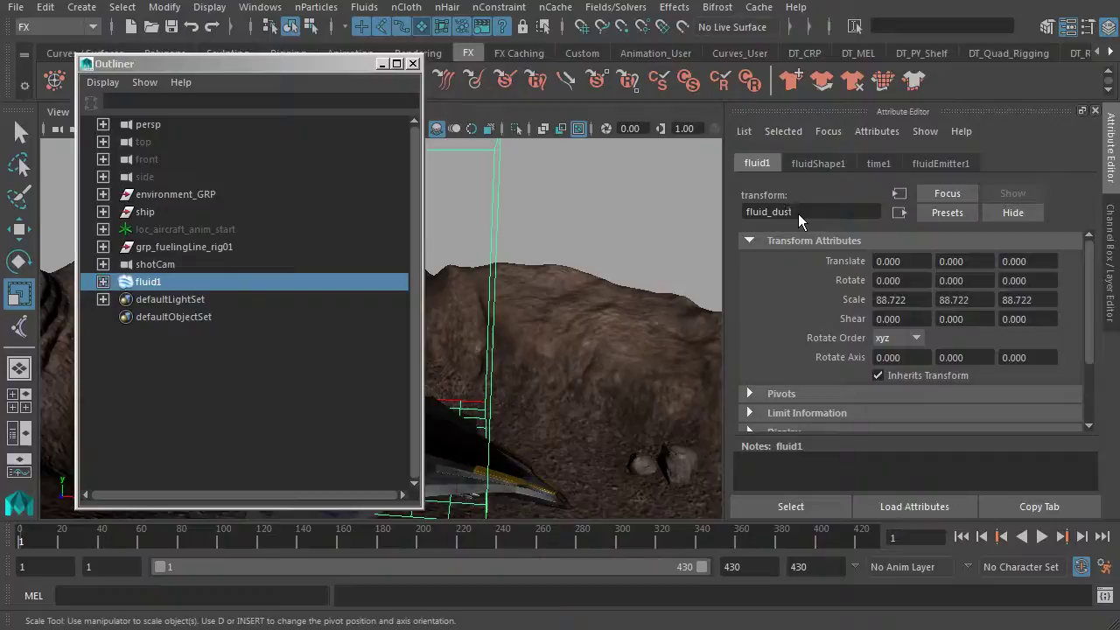
{"action": "key", "text": "Return"}
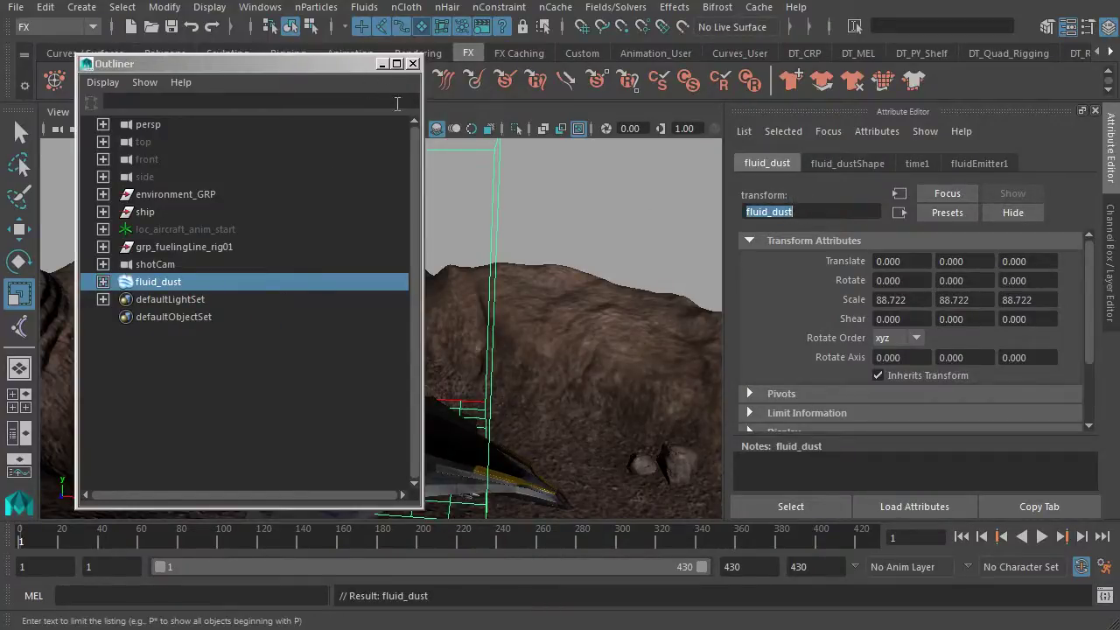
{"action": "left_click", "coordinate": [413, 64]}
{"action": "left_click_drag", "start_coordinate": [405, 214], "coordinate": [433, 279], "text": "alt"}
- Set Base Resolution to 20 in the fluid_dustShape container properties
{"action": "left_click", "coordinate": [847, 166]}
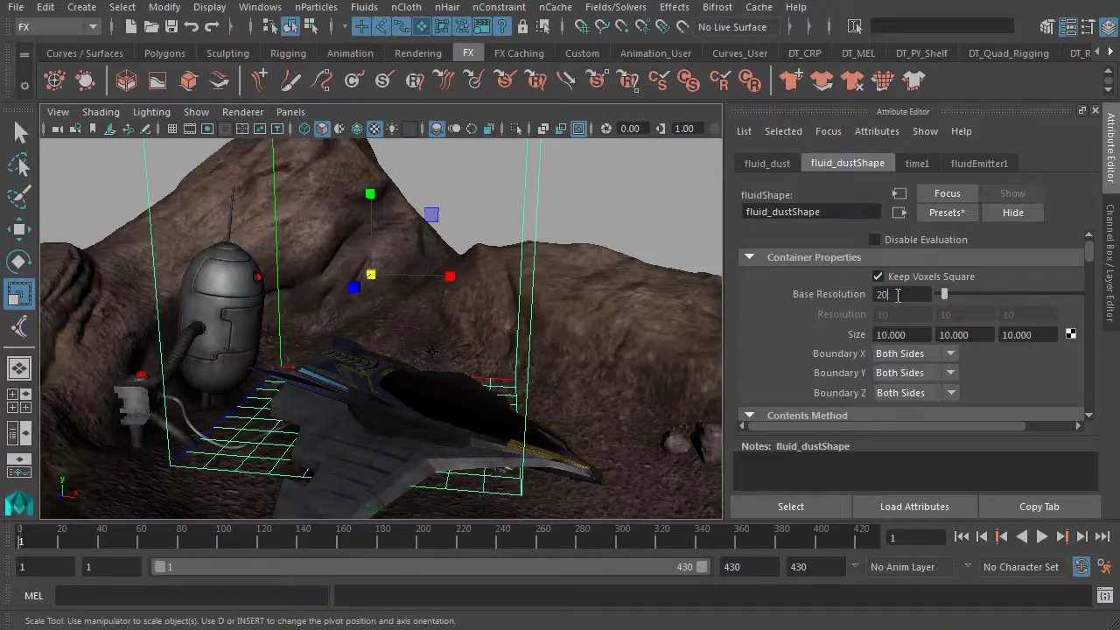
{"action": "key", "text": "Return"}
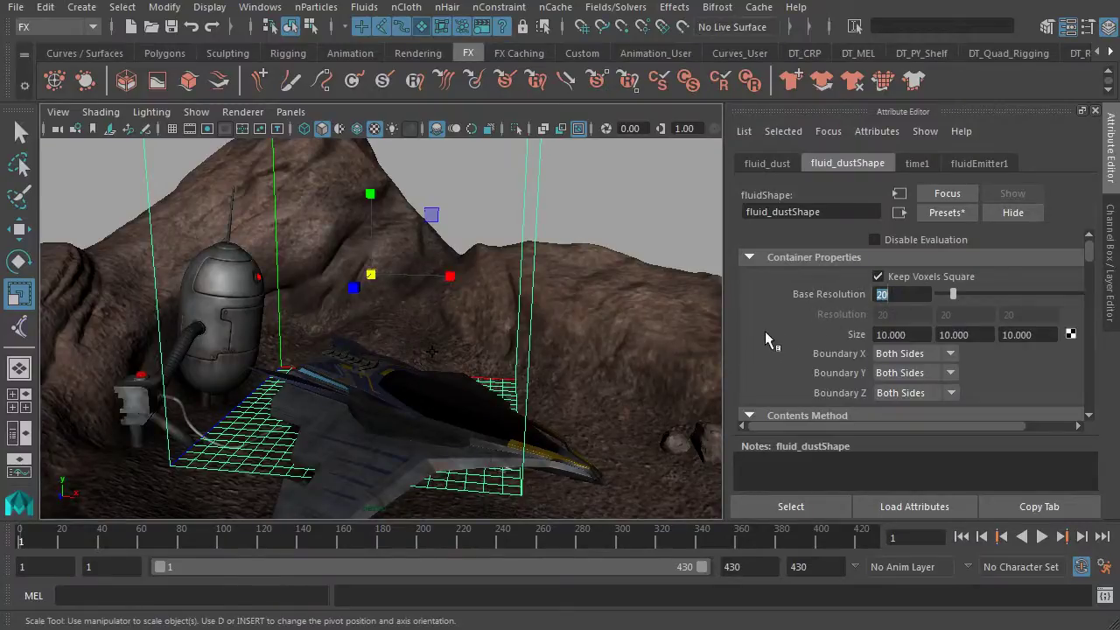
- Preview the dust, then set Boundary X, Boundary Y and Boundary Z to None
{"action": "left_click", "coordinate": [1041, 537]}
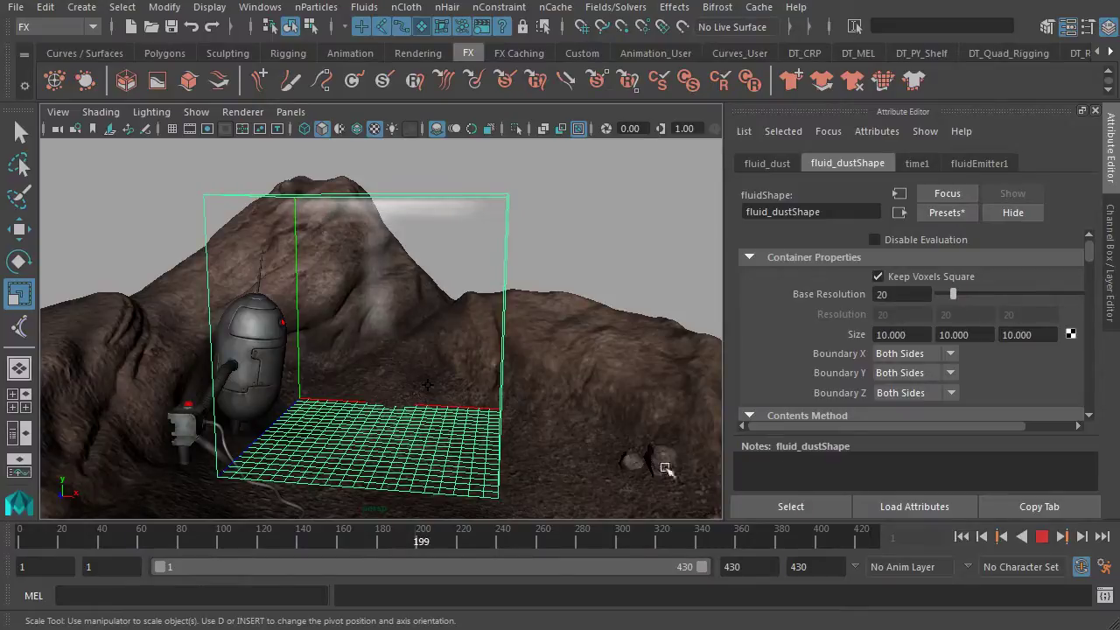
{"action": "left_click", "coordinate": [1041, 536]}
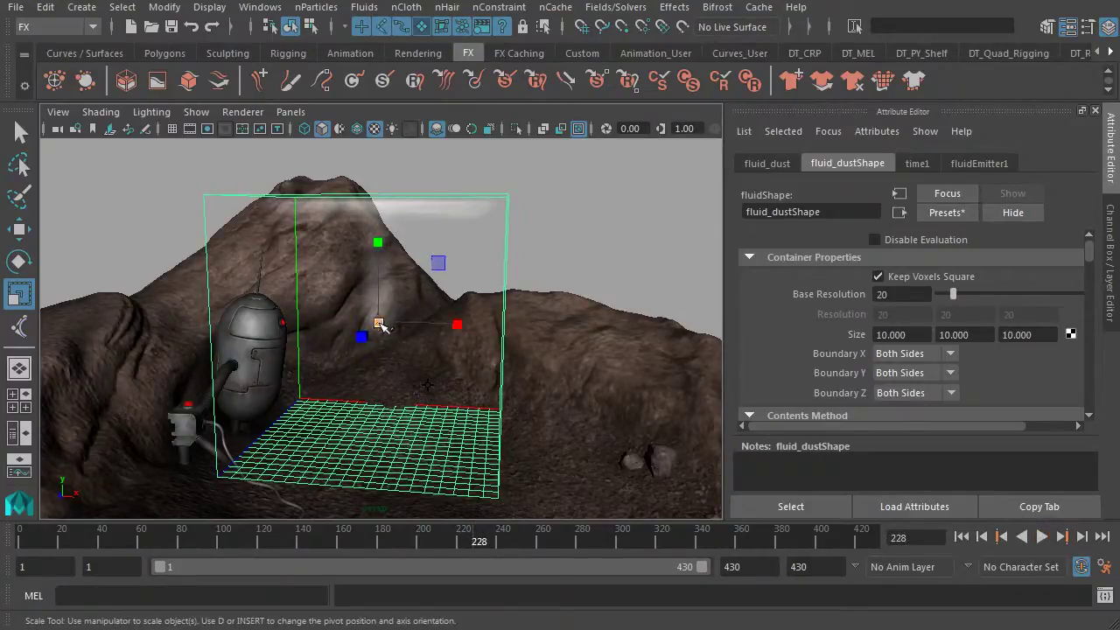
{"action": "left_click", "coordinate": [911, 361]}
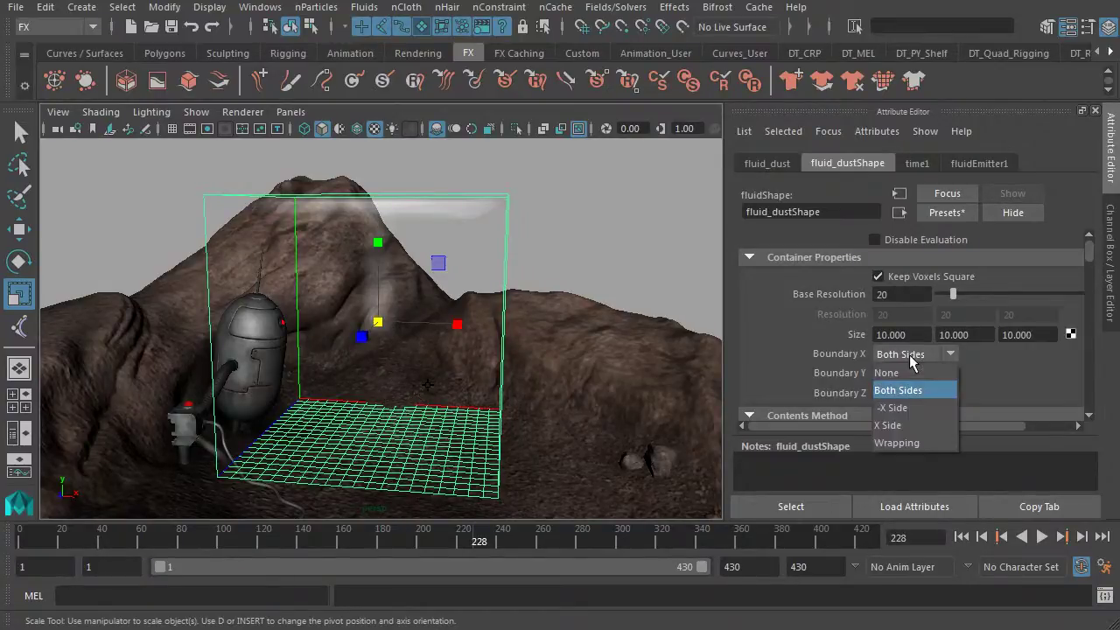
{"action": "left_click", "coordinate": [910, 373]}
{"action": "left_click", "coordinate": [913, 375]}
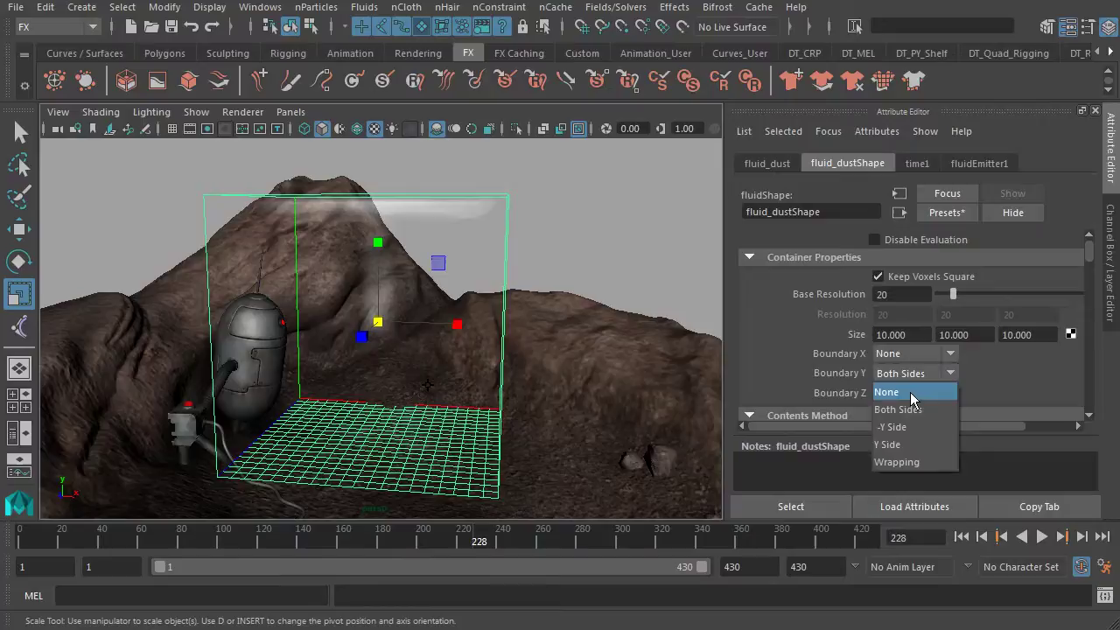
{"action": "left_click", "coordinate": [911, 392]}
{"action": "left_click", "coordinate": [910, 393]}
{"action": "left_click", "coordinate": [902, 411]}
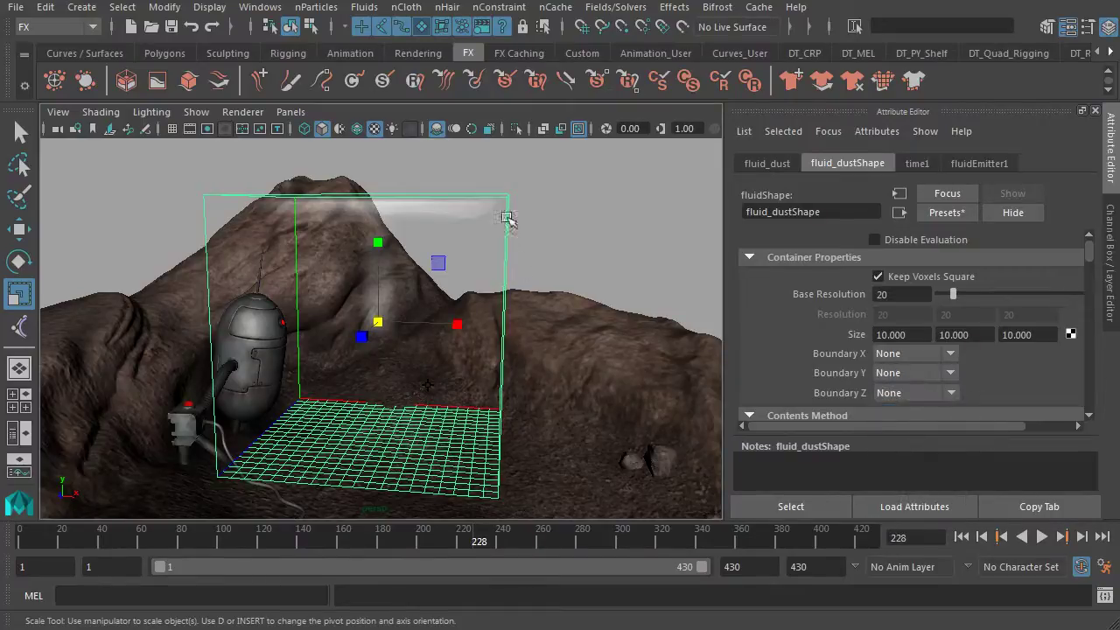
- Turn on Auto Resize for fluid_dustShape and play the simulation to test it
{"action": "scroll", "coordinate": [780, 333], "scroll_direction": "down", "scroll_amount": 10}
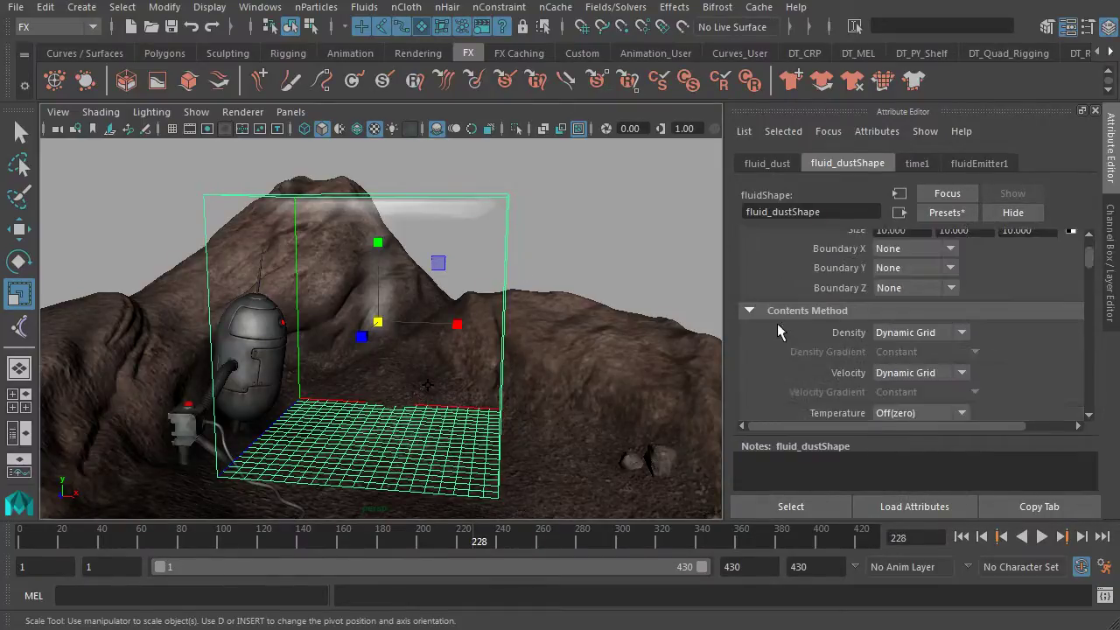
{"action": "scroll", "coordinate": [771, 308], "scroll_direction": "down", "scroll_amount": 10}
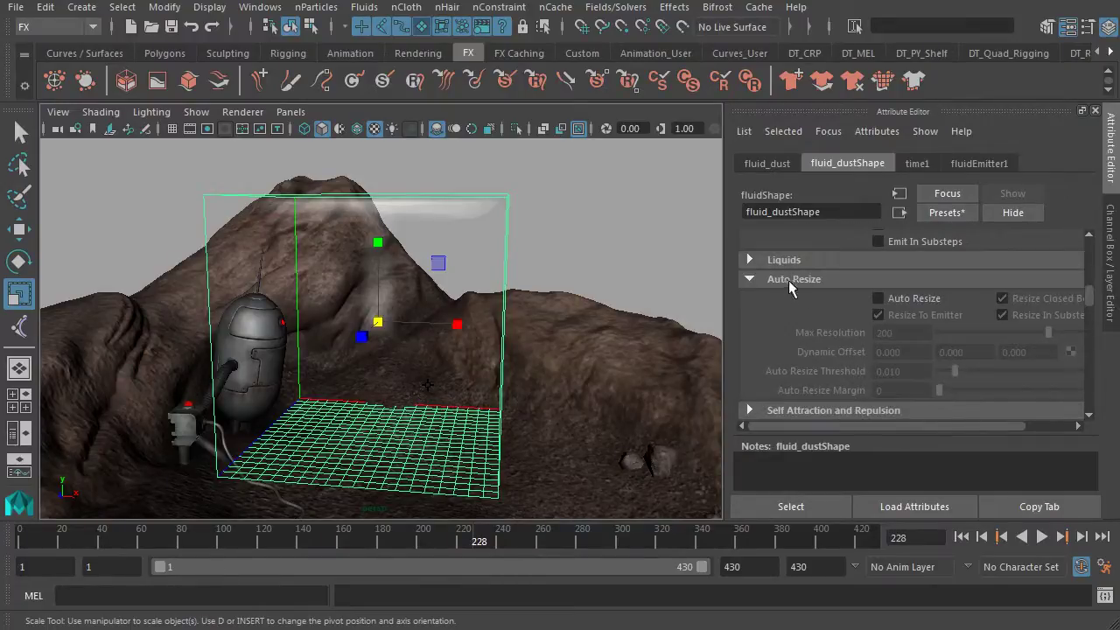
{"action": "left_click", "coordinate": [788, 282]}
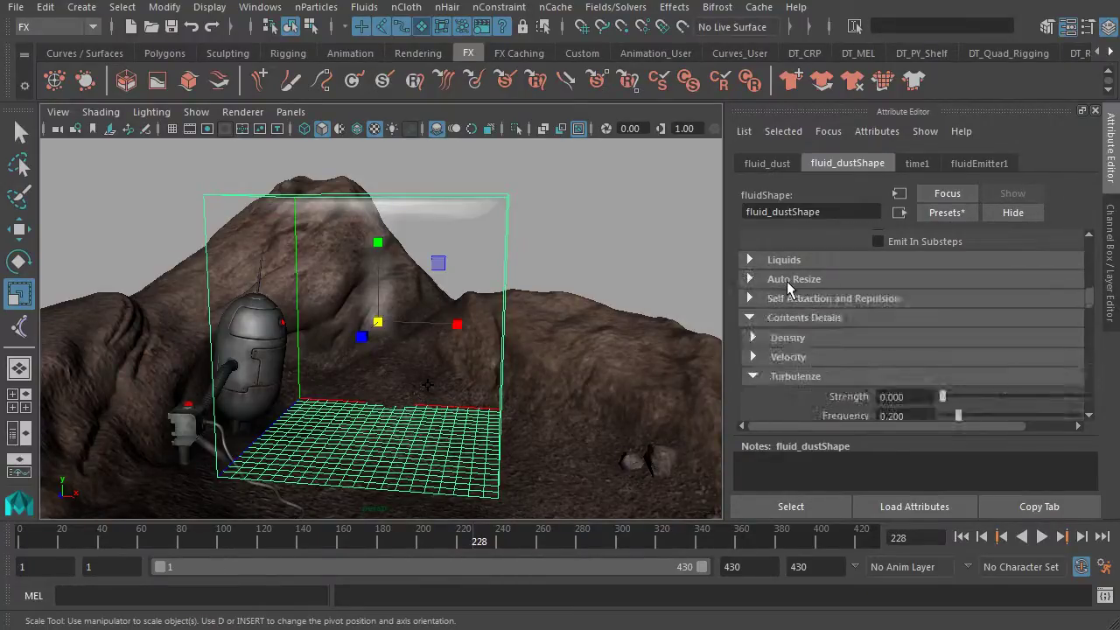
{"action": "left_click", "coordinate": [788, 282]}
{"action": "left_click", "coordinate": [879, 300]}
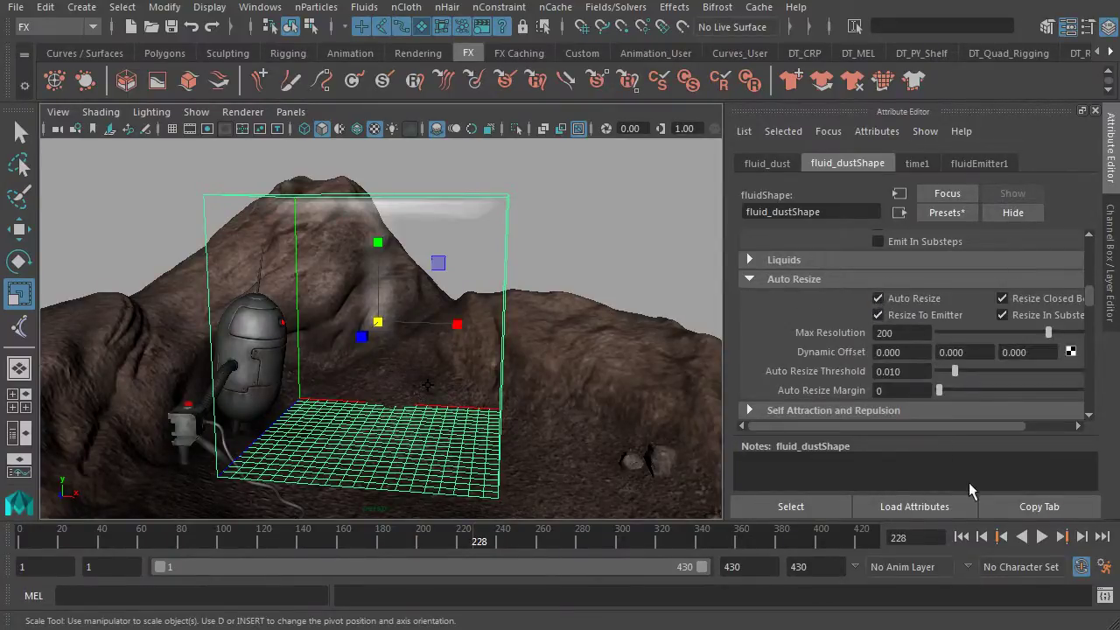
{"action": "left_click", "coordinate": [962, 537]}
{"action": "left_click", "coordinate": [1042, 536]}
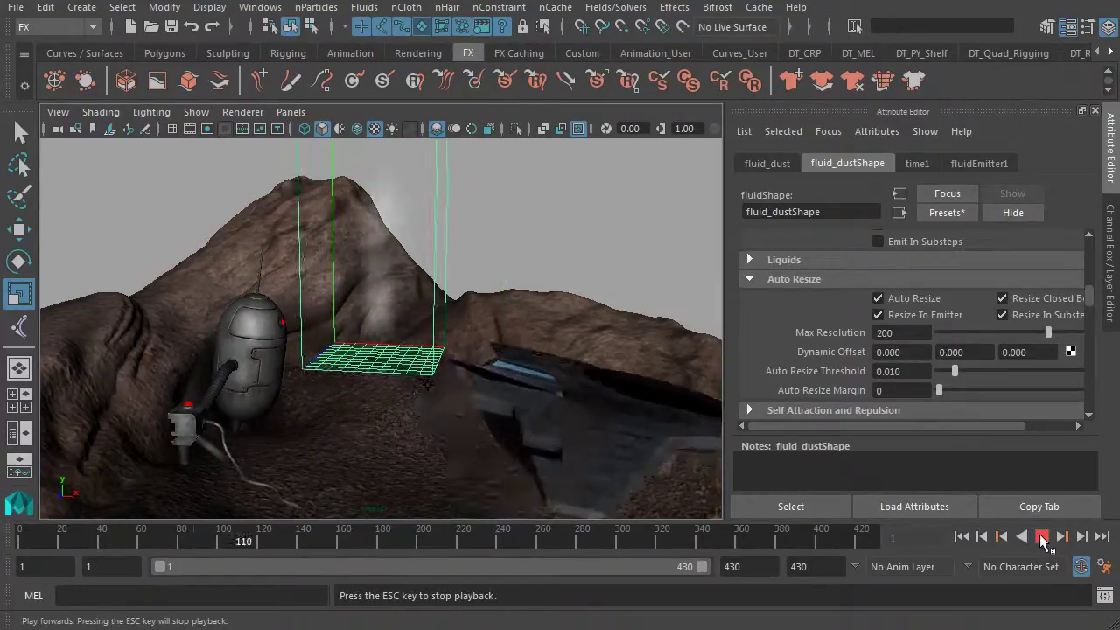
{"action": "left_click", "coordinate": [1042, 537]}
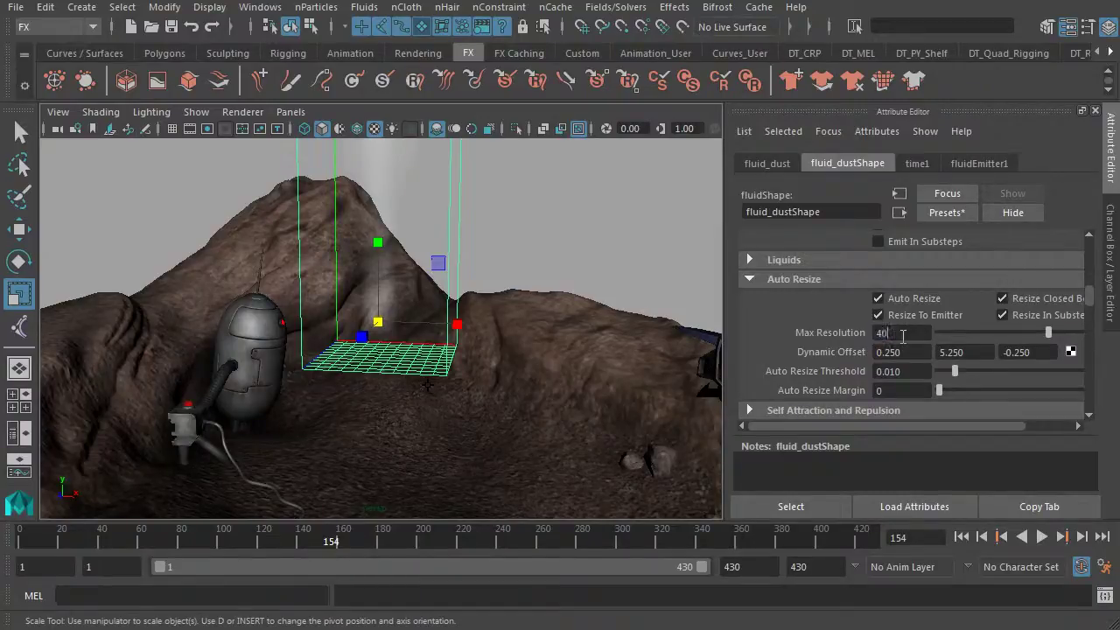
- Set Max Resolution to 400, then rewind and replay the simulation
{"action": "key", "text": "Return"}
{"action": "left_click", "coordinate": [962, 537]}
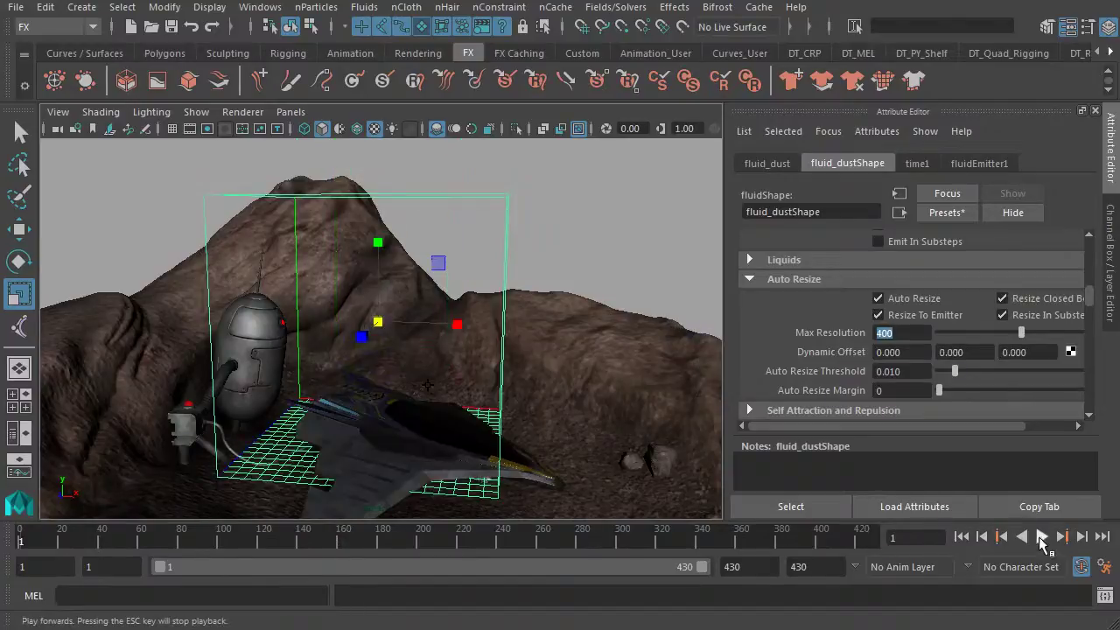
{"action": "left_click", "coordinate": [1041, 536]}
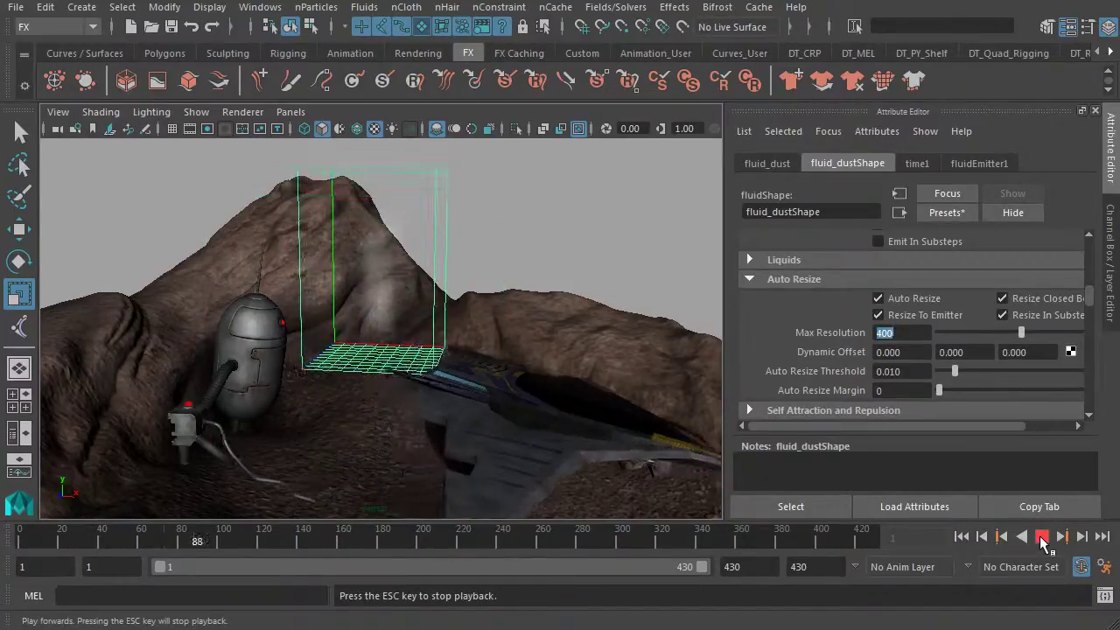
{"action": "left_click", "coordinate": [1041, 537]}
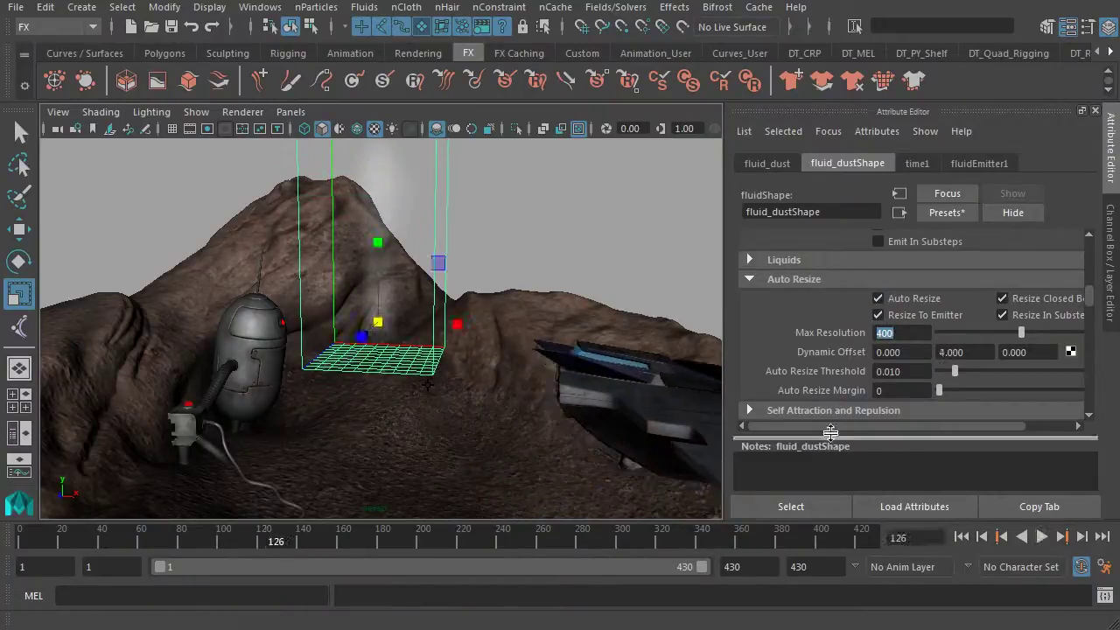
- Set fluidEmitter1's Rate (Percent) to 400 under Basic Emitter Attributes
{"action": "left_click", "coordinate": [969, 161]}
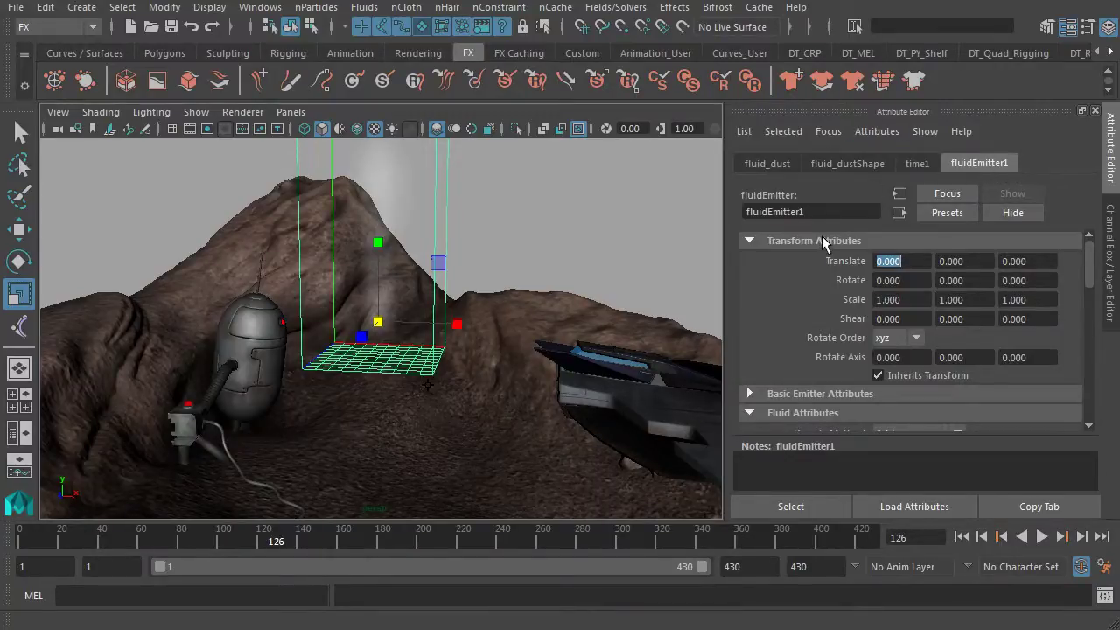
{"action": "scroll", "coordinate": [798, 322], "scroll_direction": "down", "scroll_amount": 2}
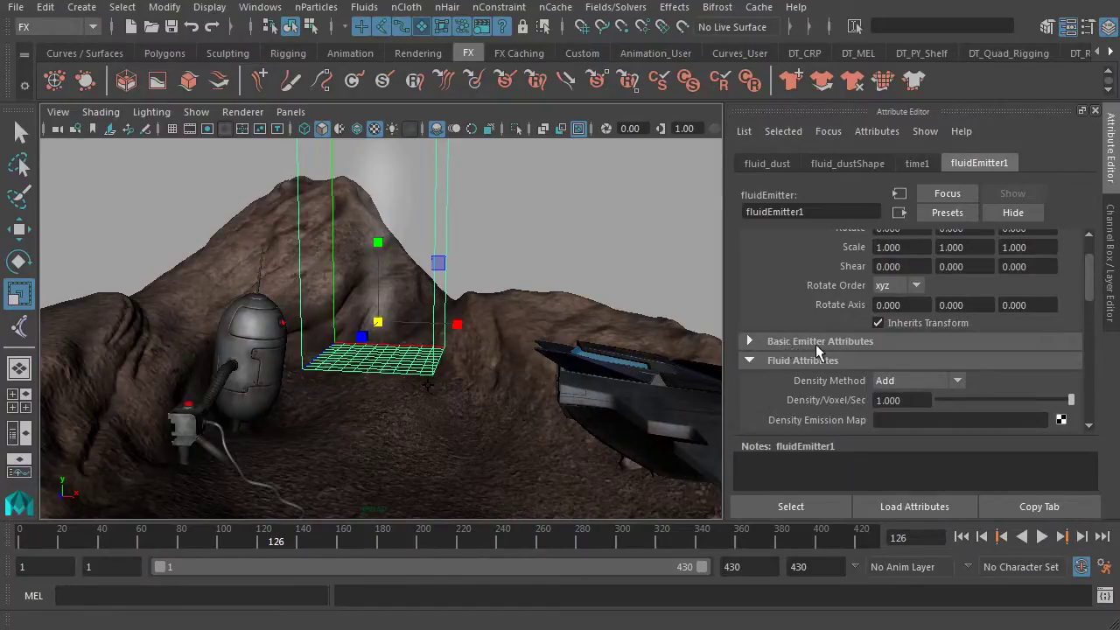
{"action": "left_click", "coordinate": [814, 342]}
{"action": "scroll", "coordinate": [817, 340], "scroll_direction": "down", "scroll_amount": 4}
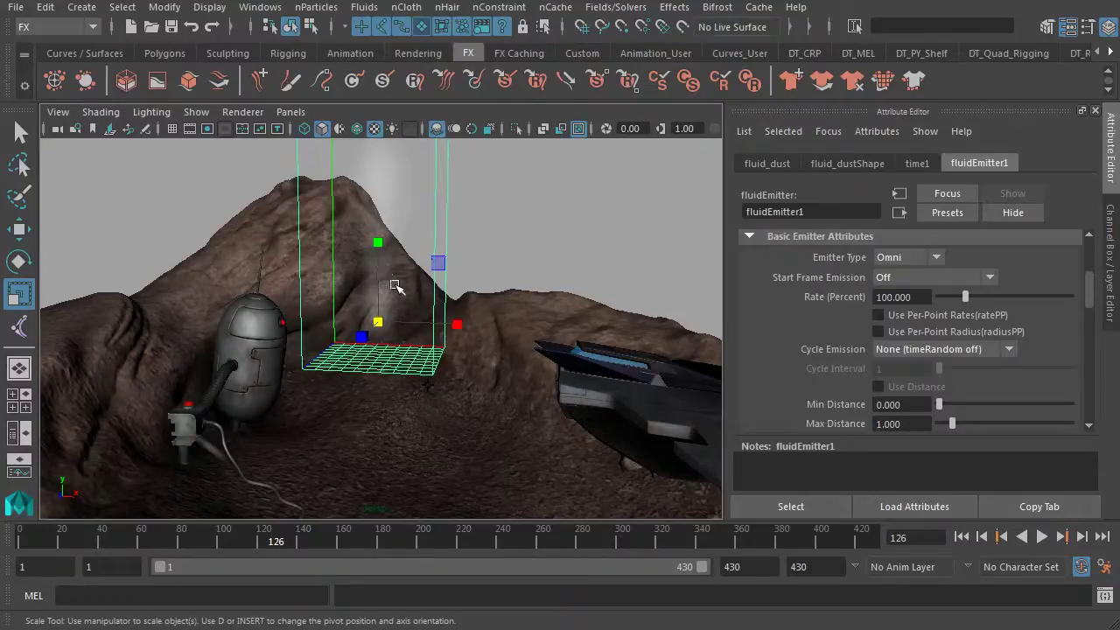
{"action": "double_click", "coordinate": [885, 297]}
{"action": "type", "text": "400"}
{"action": "key", "text": "Return"}
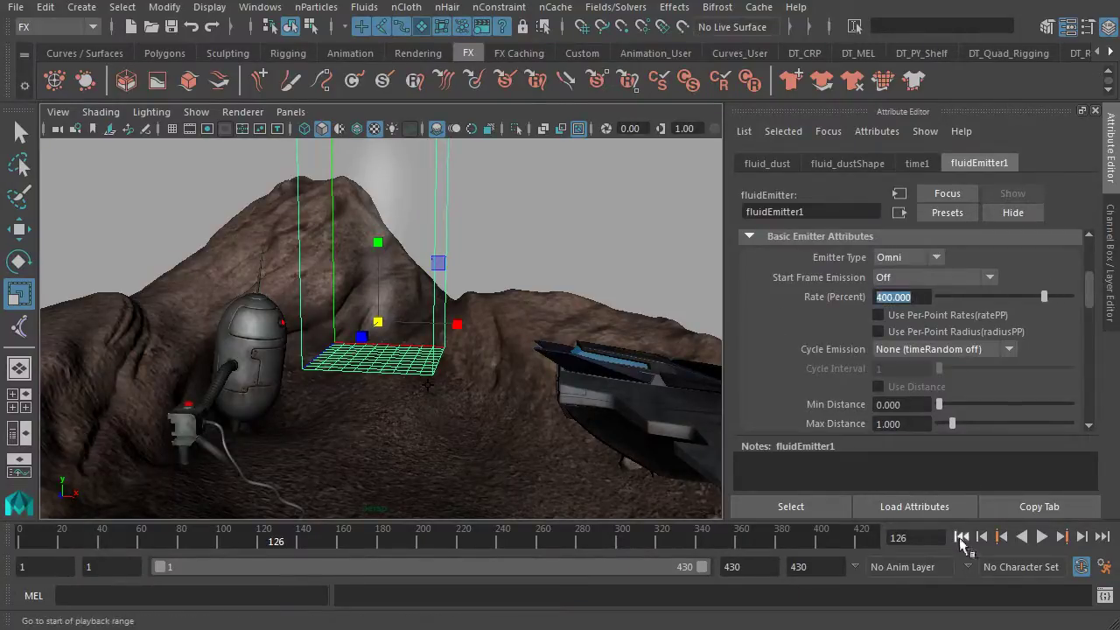
- Rewind and play the simulation to see the denser dust column
{"action": "left_click", "coordinate": [962, 536]}
{"action": "left_click", "coordinate": [1042, 536]}
{"action": "left_click", "coordinate": [1045, 537]}
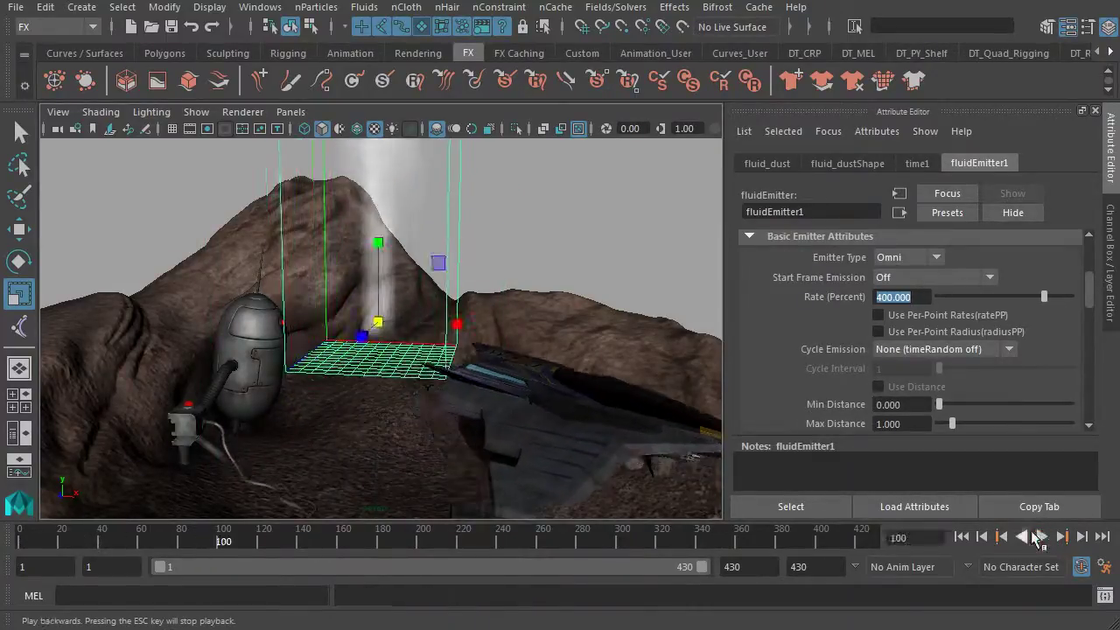
{"action": "left_click", "coordinate": [1043, 538]}
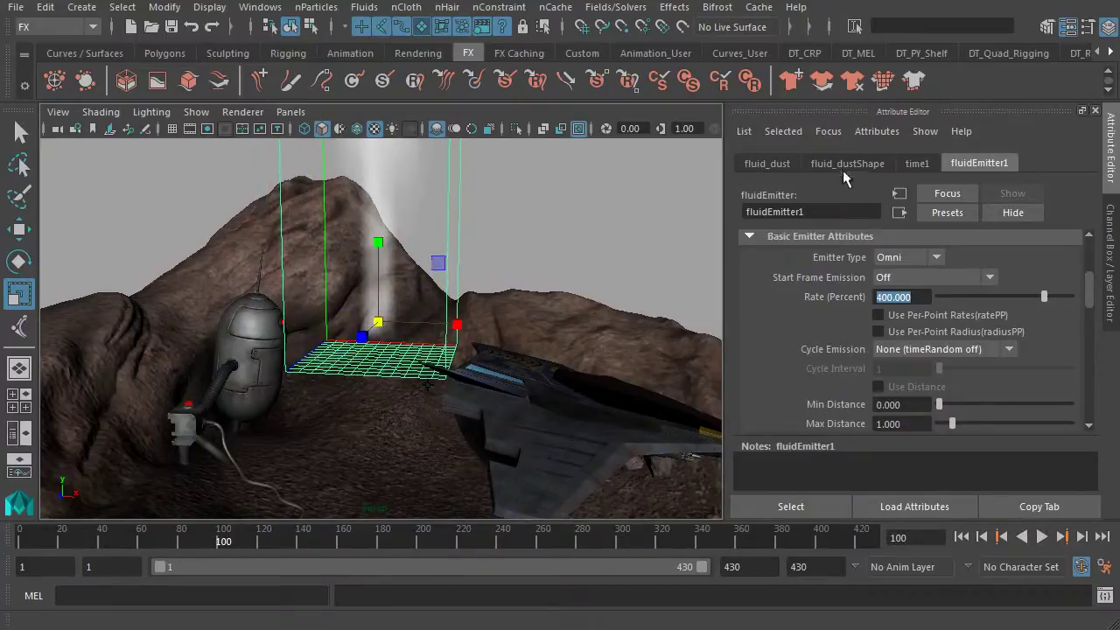
- Set fluid_dustShape's Simulation Rate Scale to 5 under Dynamic Simulation
{"action": "left_click", "coordinate": [845, 166]}
{"action": "scroll", "coordinate": [830, 316], "scroll_direction": "down", "scroll_amount": 8}
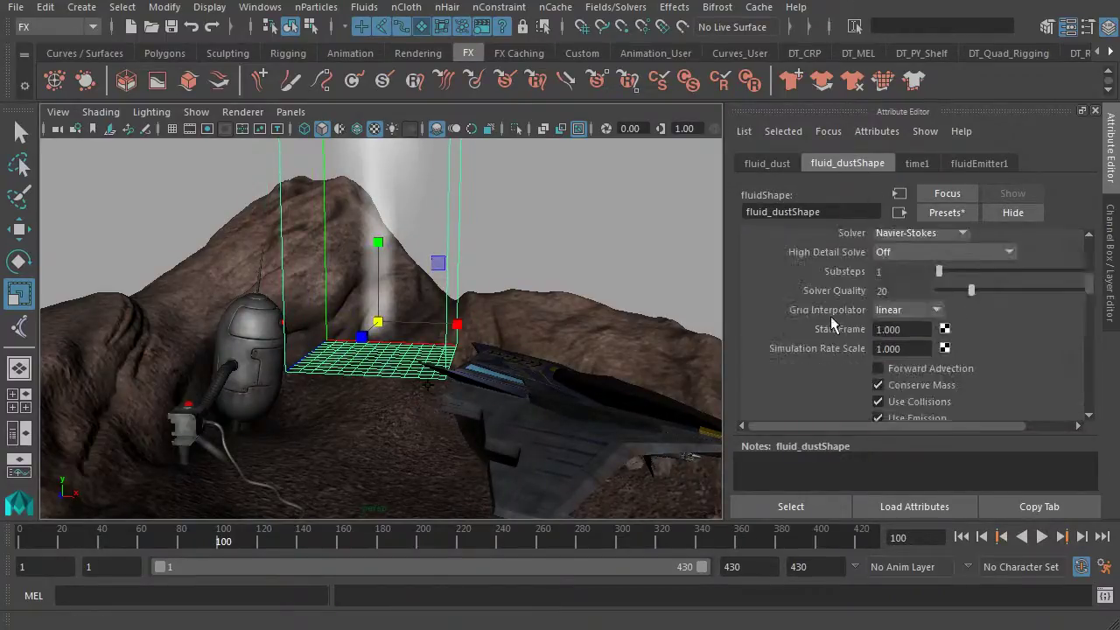
{"action": "scroll", "coordinate": [829, 321], "scroll_direction": "down", "scroll_amount": 5}
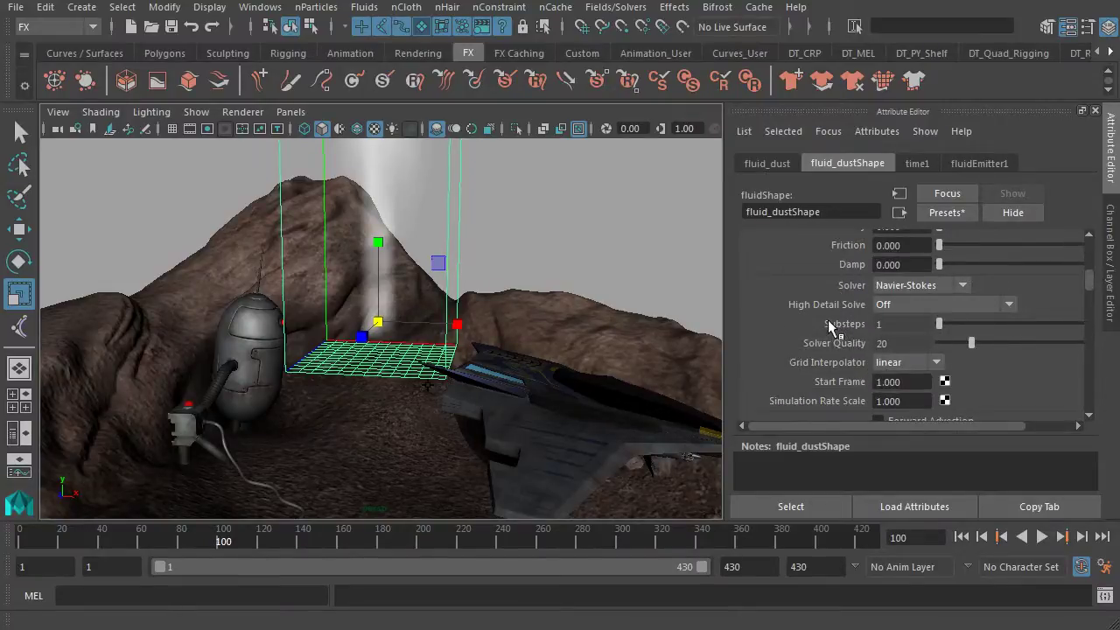
{"action": "scroll", "coordinate": [828, 320], "scroll_direction": "up", "scroll_amount": 2}
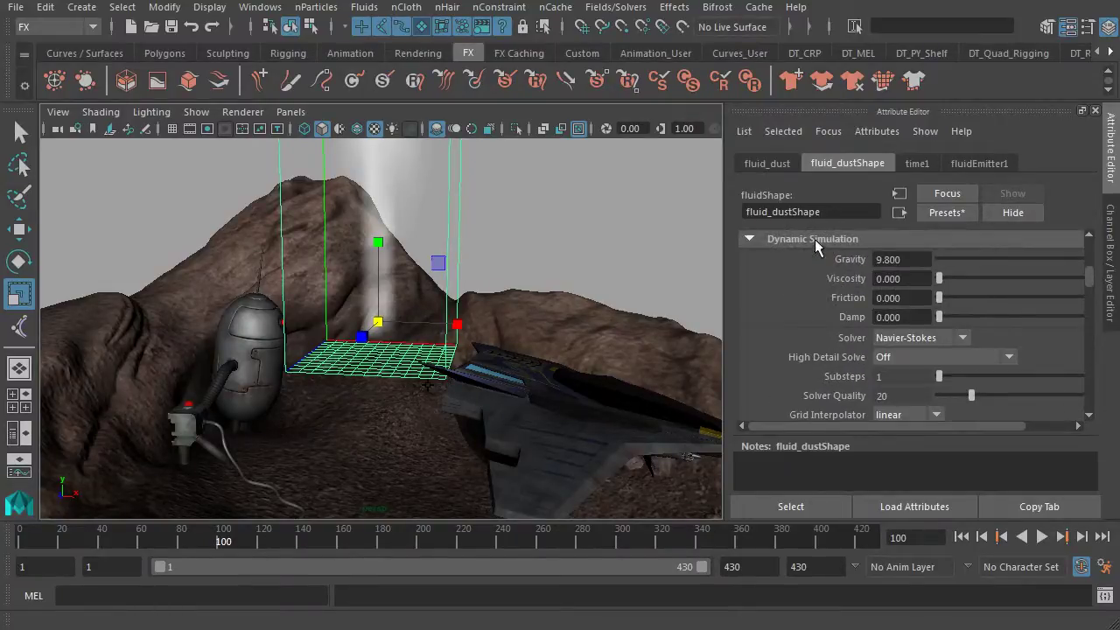
{"action": "scroll", "coordinate": [813, 280], "scroll_direction": "down", "scroll_amount": 2}
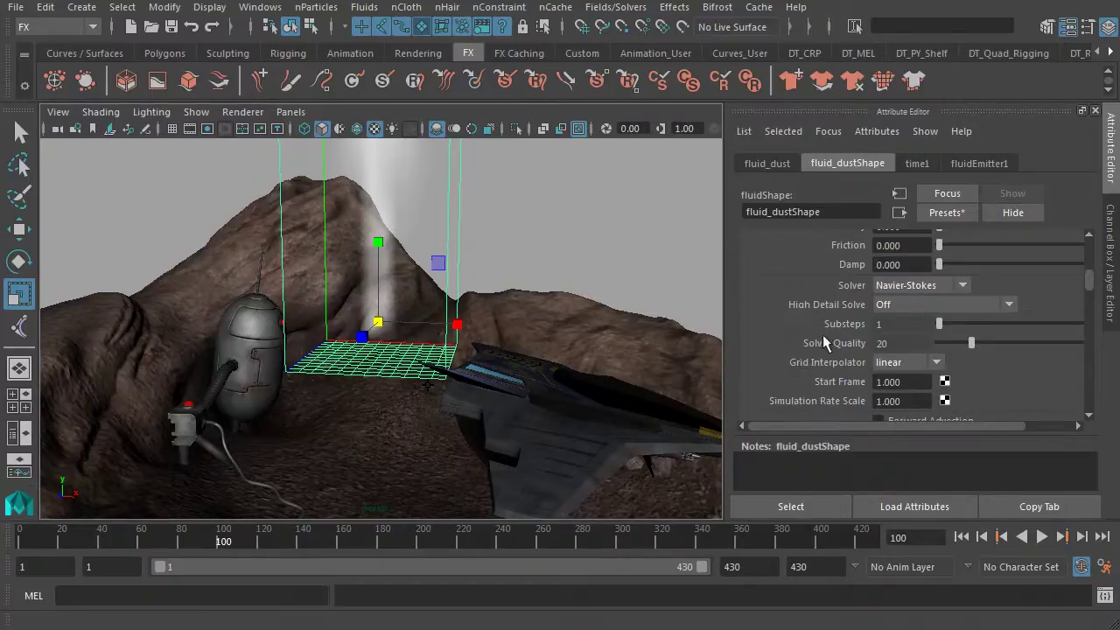
{"action": "scroll", "coordinate": [823, 343], "scroll_direction": "down", "scroll_amount": 2}
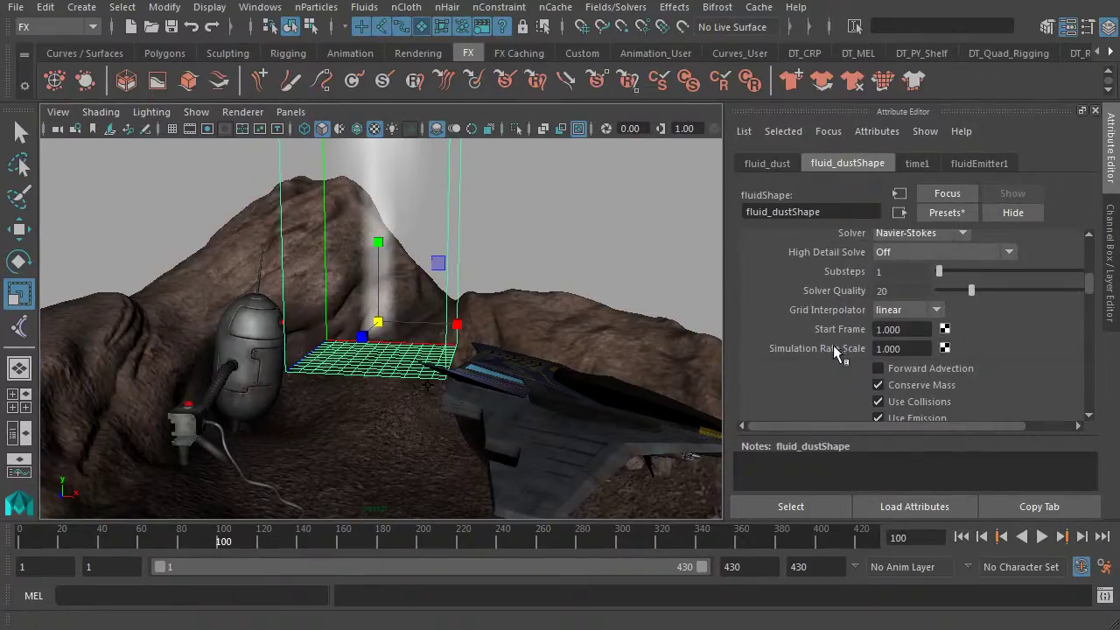
{"action": "double_click", "coordinate": [904, 349]}
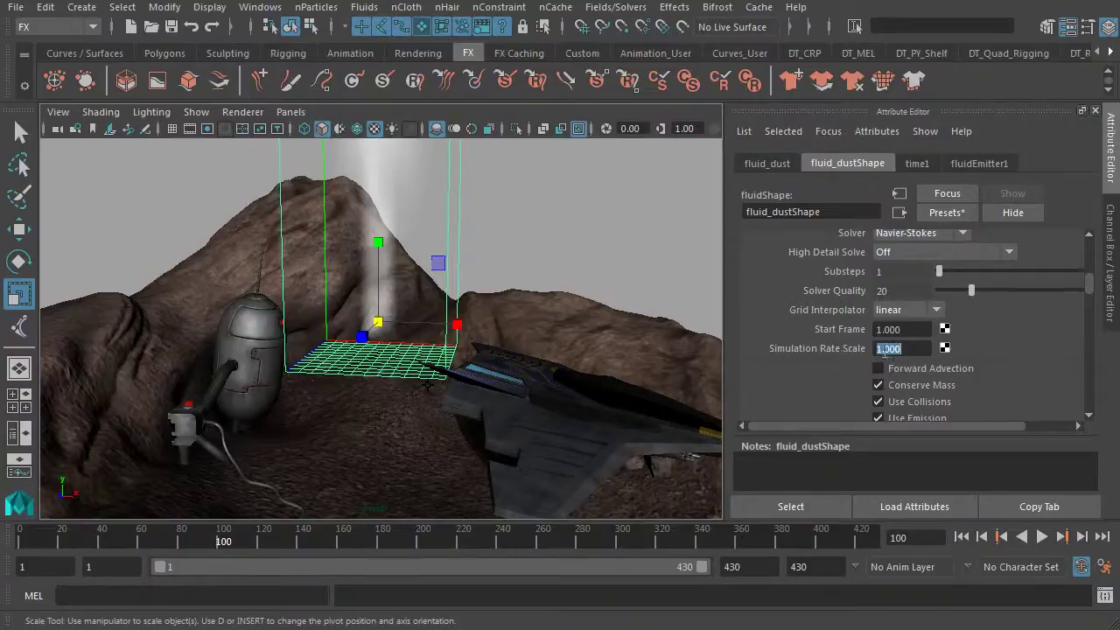
{"action": "type", "text": "5"}
{"action": "key", "text": "Return"}
- Rewind and play the sped-up dust simulation, then look down on the container
{"action": "left_click", "coordinate": [981, 536]}
{"action": "left_click", "coordinate": [1041, 536]}
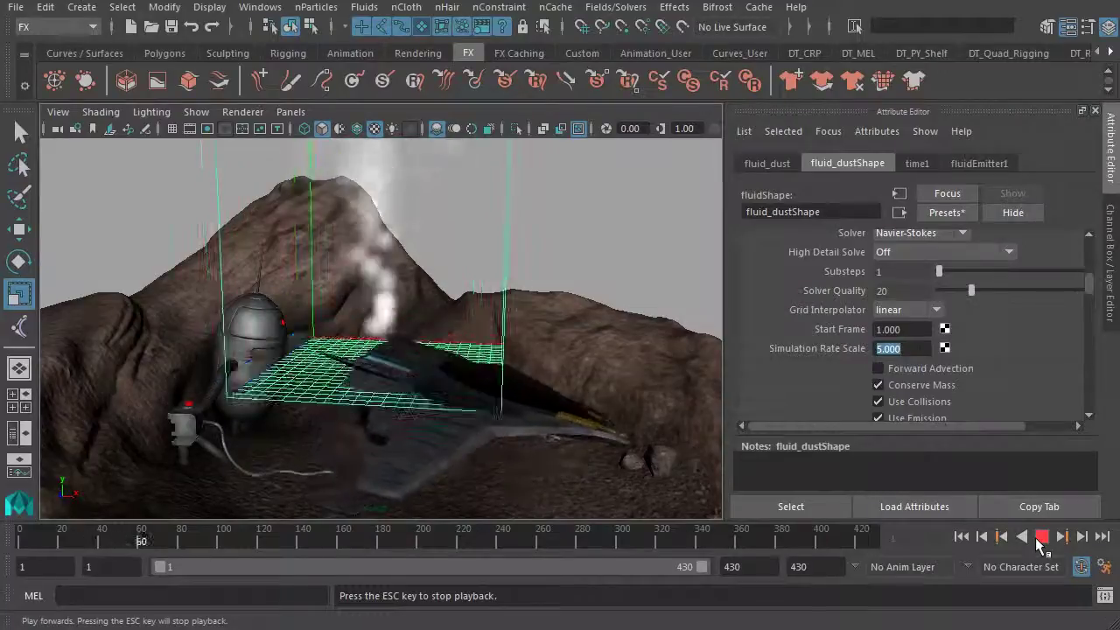
{"action": "left_click", "coordinate": [1041, 537]}
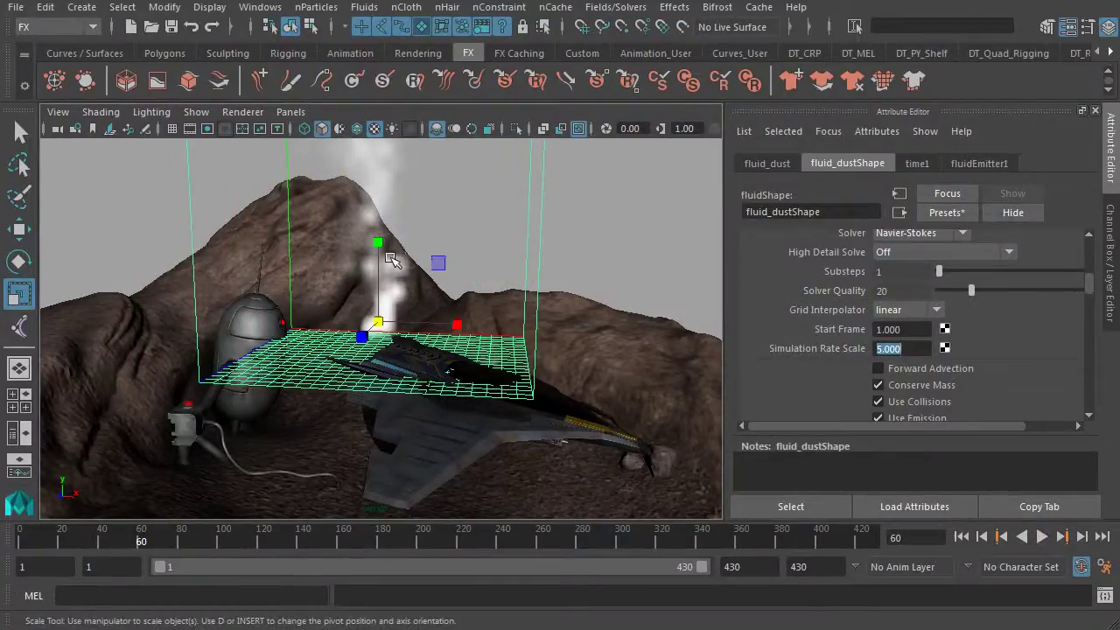
{"action": "left_click_drag", "start_coordinate": [392, 261], "coordinate": [388, 248], "text": "alt"}
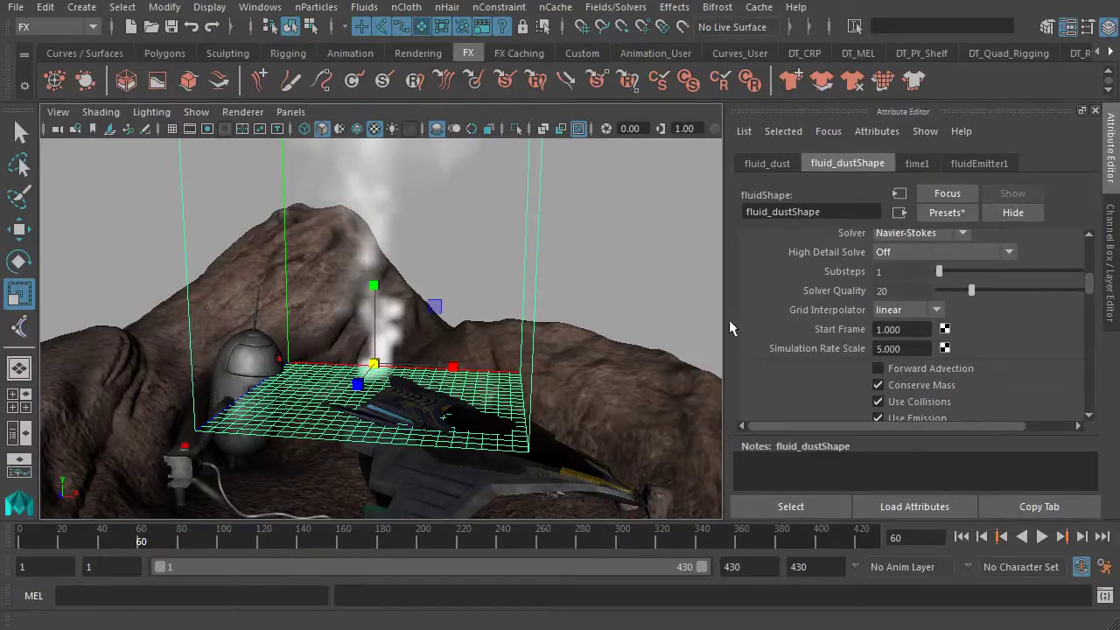
{"action": "scroll", "coordinate": [757, 329], "scroll_direction": "up", "scroll_amount": 3}
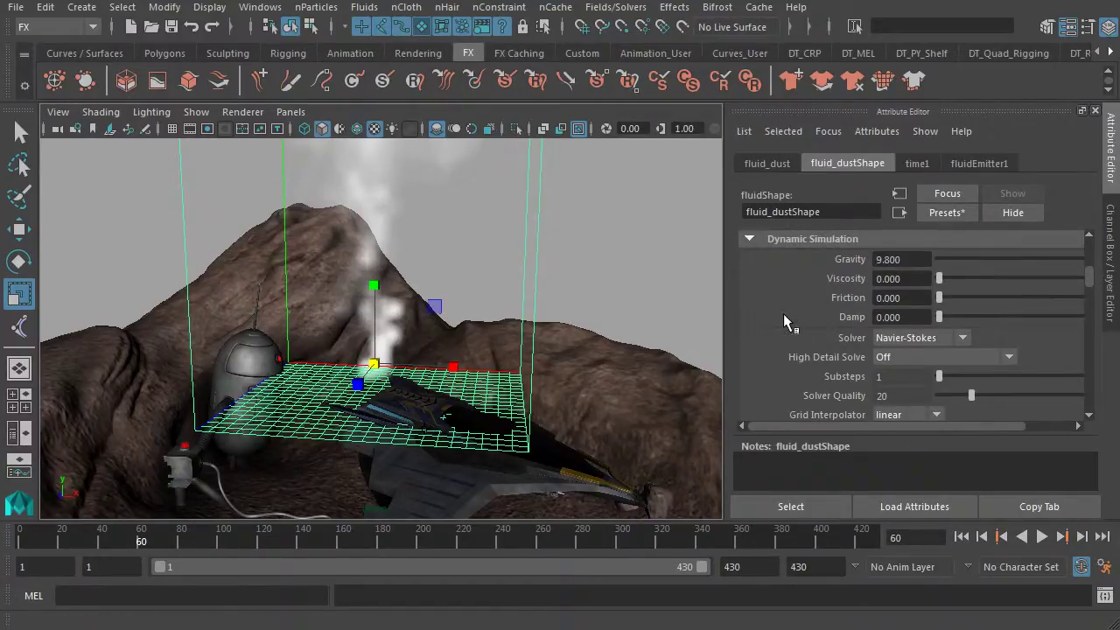
{"action": "scroll", "coordinate": [781, 314], "scroll_direction": "up", "scroll_amount": 4}
{"action": "scroll", "coordinate": [781, 314], "scroll_direction": "down", "scroll_amount": 9}
{"action": "scroll", "coordinate": [783, 324], "scroll_direction": "down", "scroll_amount": 5}
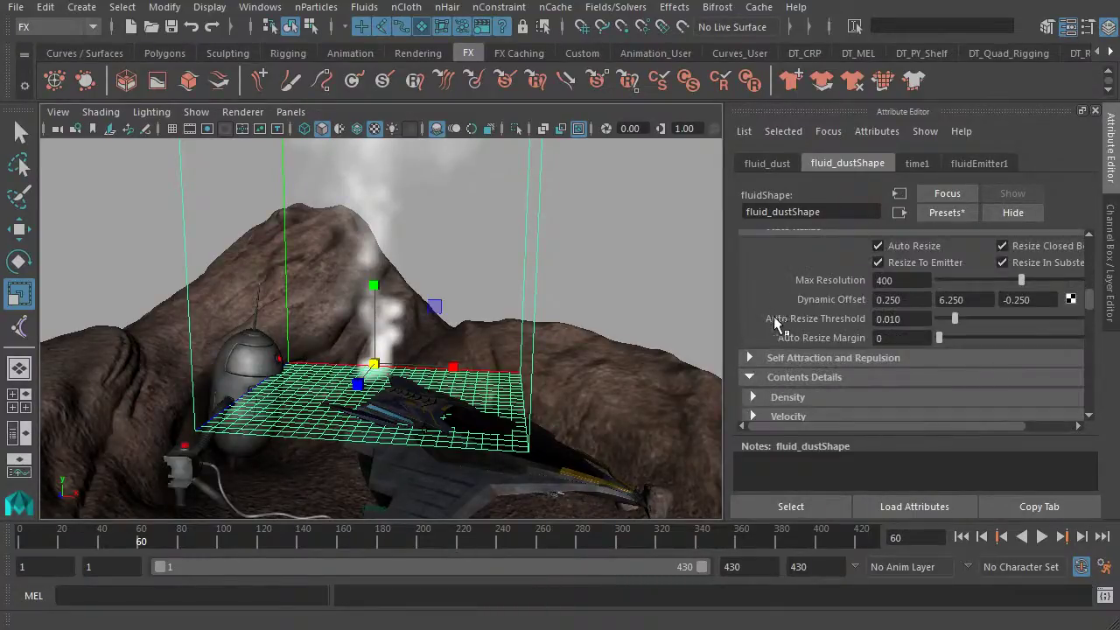